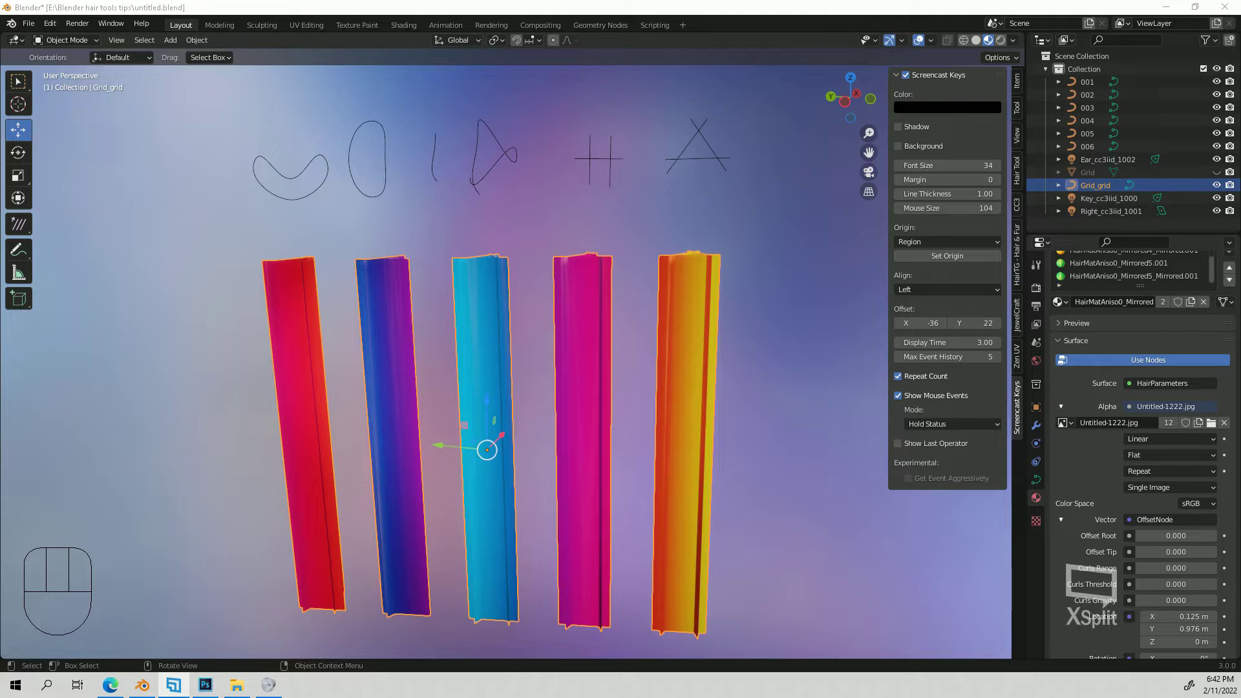
Select the ribbon strands and trial-rebuild them from the Hair Tool profile, then undo it
middle_click_drag(356, 317, 356, 310)
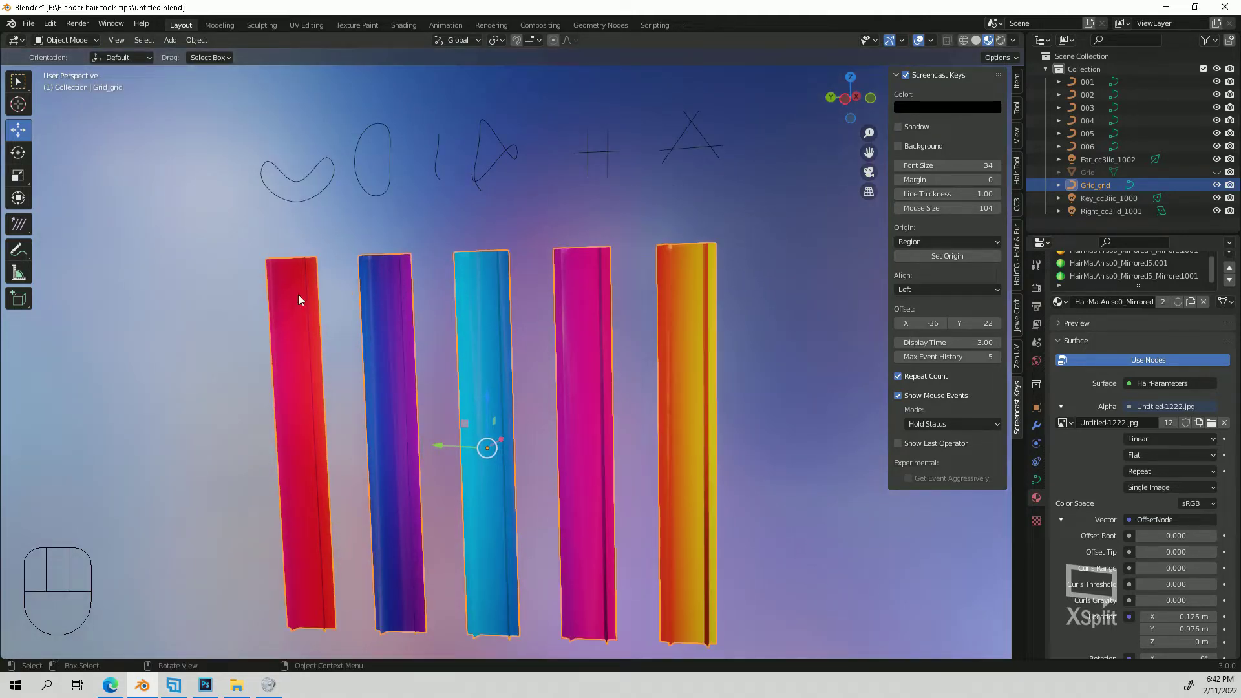
left_click(773, 372)
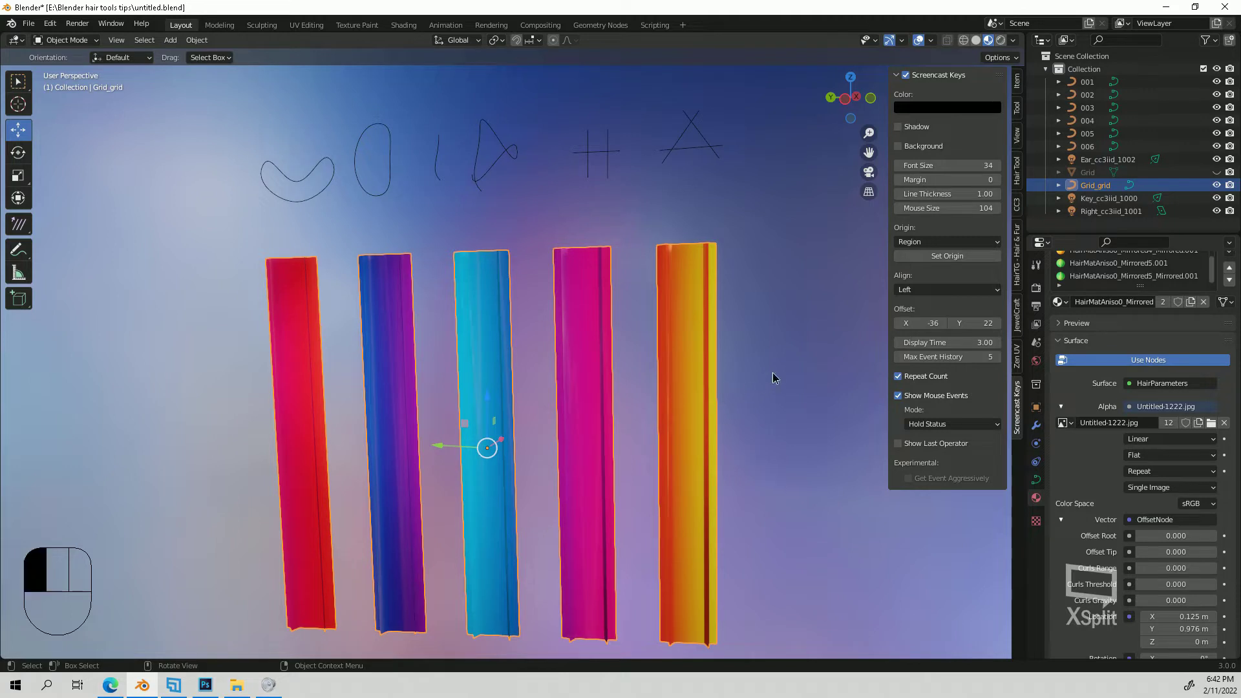
left_click(294, 343)
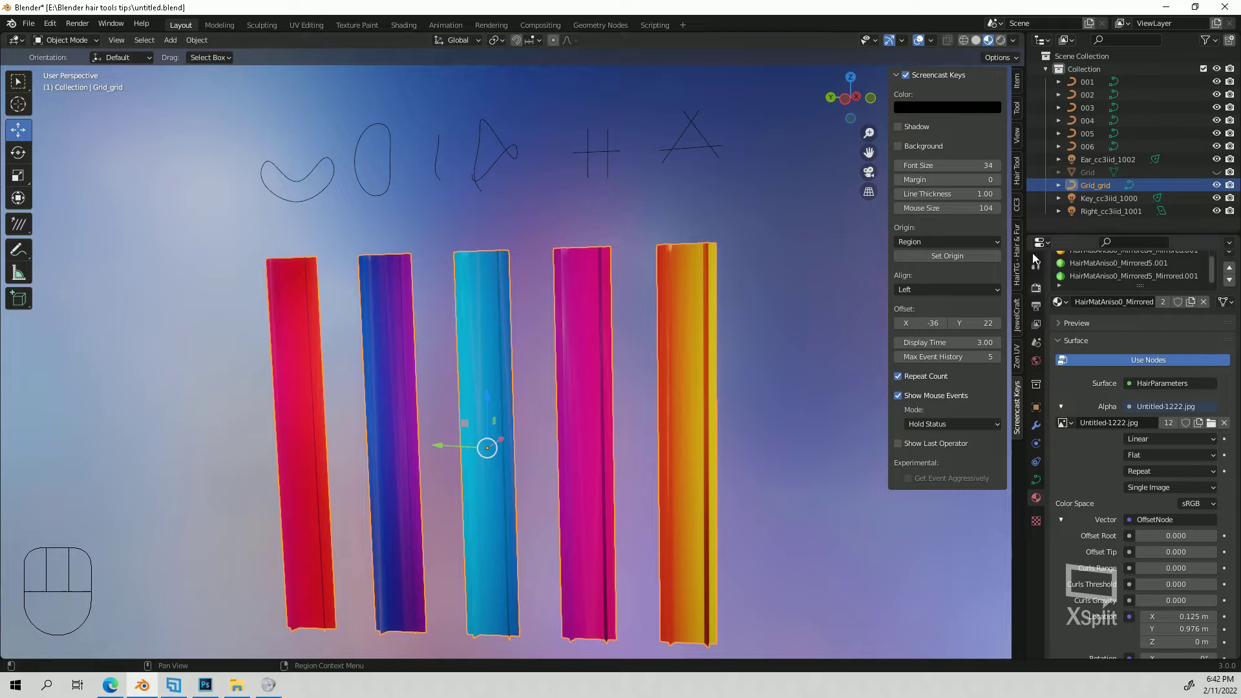
left_click(1017, 171)
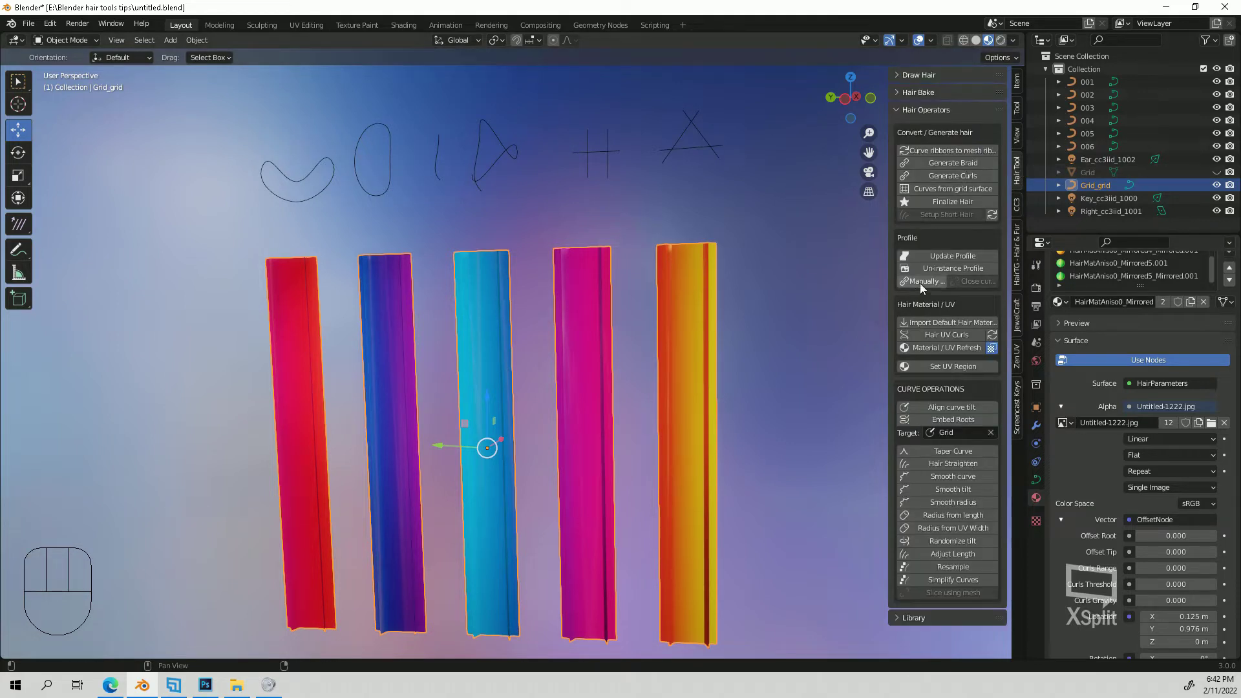
left_click(948, 254)
scroll(596, 374, "down", 2)
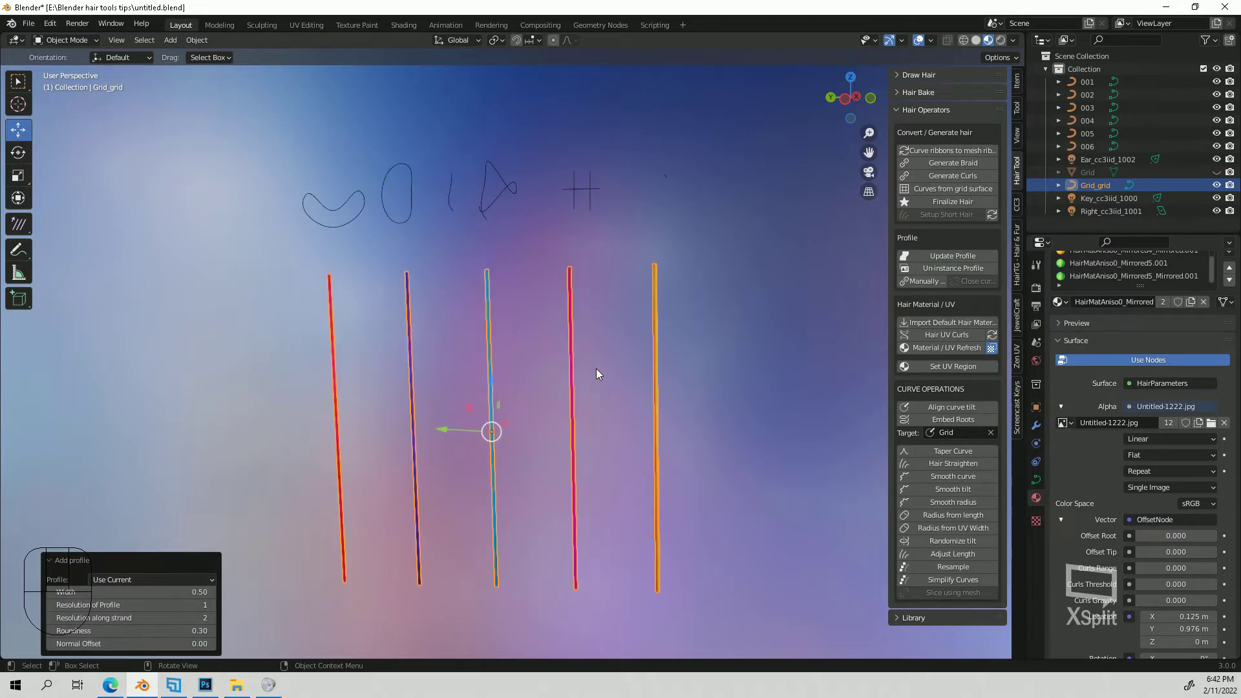
key("ctrl+z")
Reselect the ribbon strands, un-instance their profile, and rebuild them with Update Profile
left_click(668, 187)
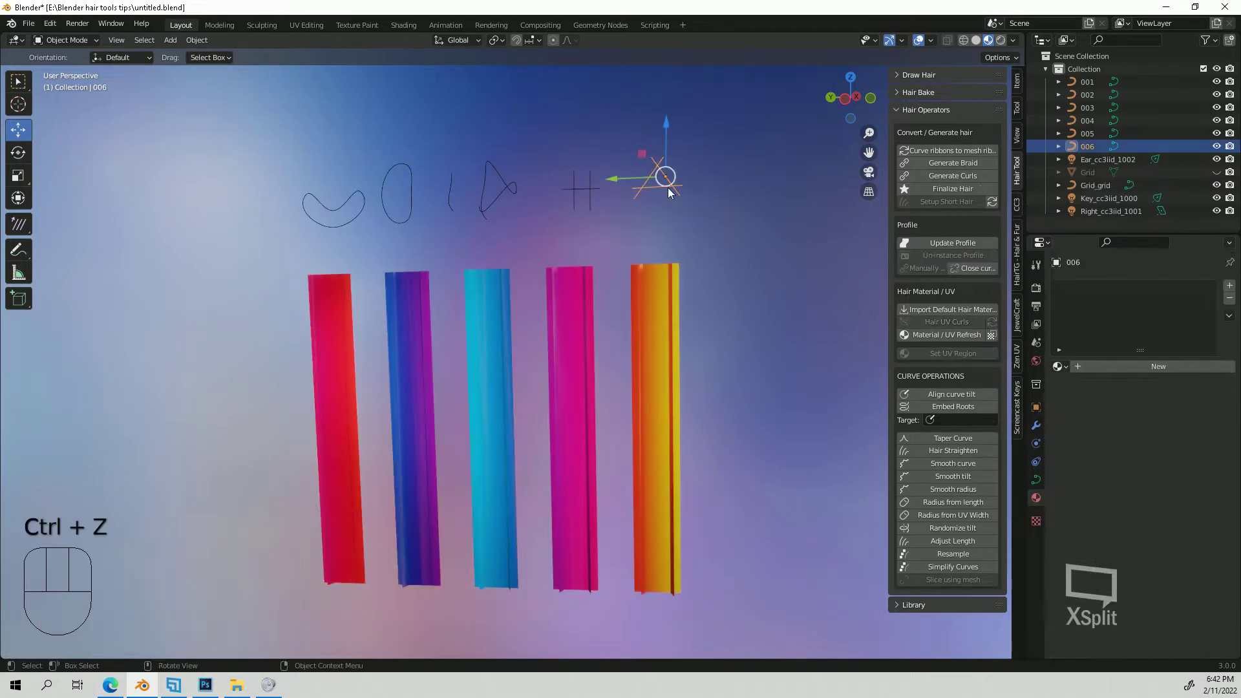
left_click(672, 338)
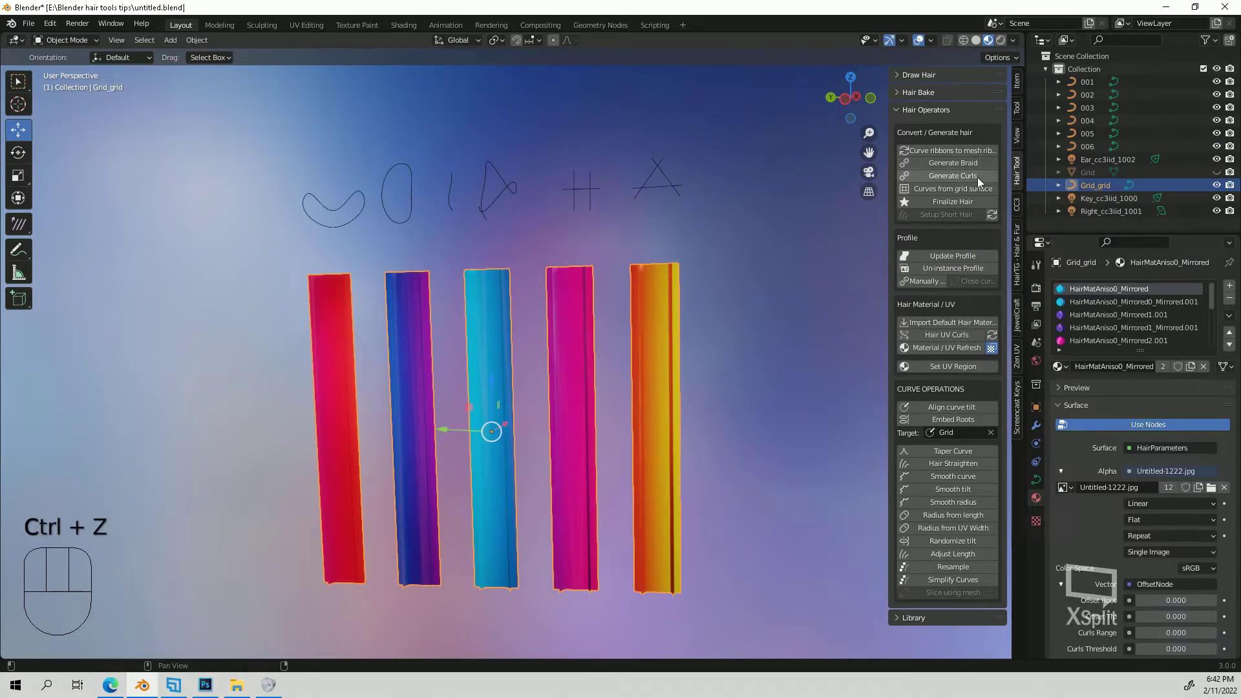
left_click(952, 267)
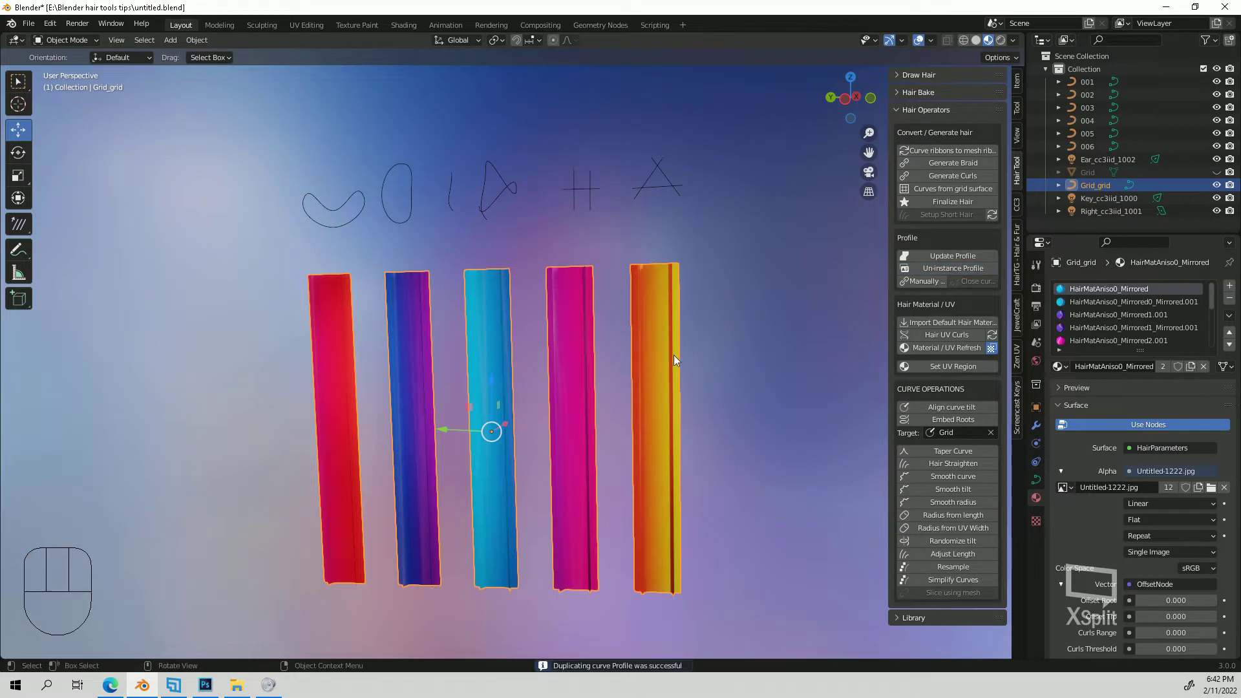
left_click(953, 256)
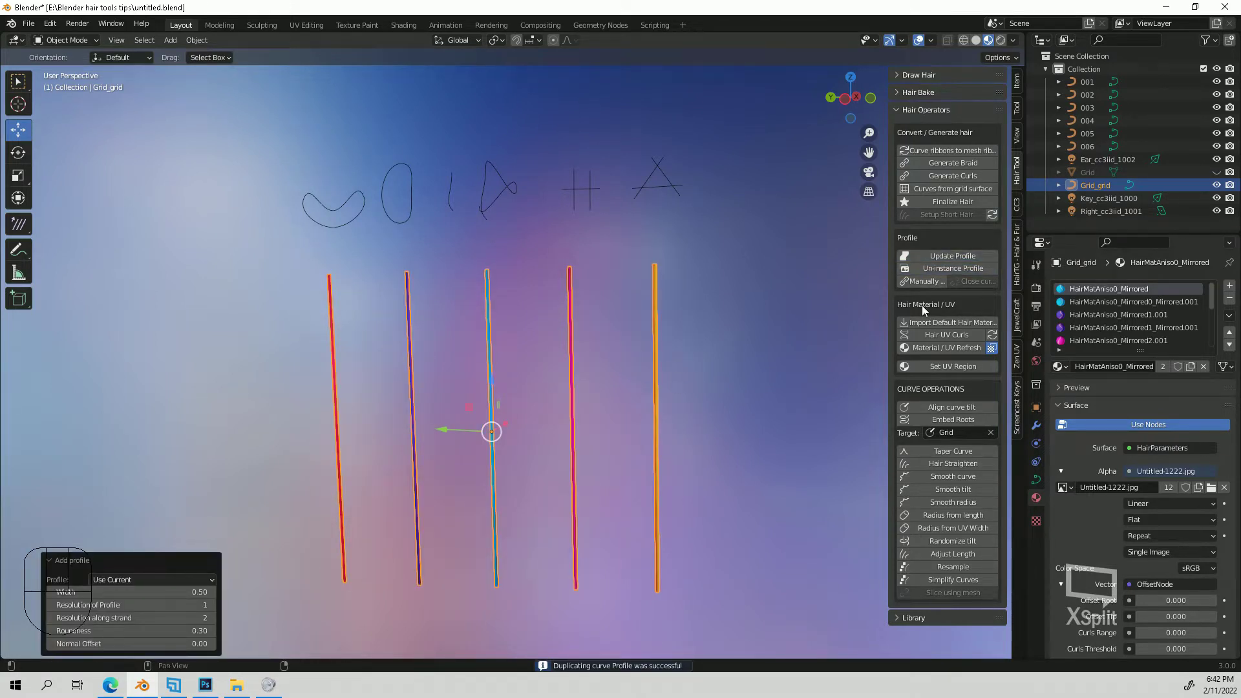
Widen the ribbons to 6.29 and show the curve's shape and geometry properties
left_click_drag(101, 592, 201, 592)
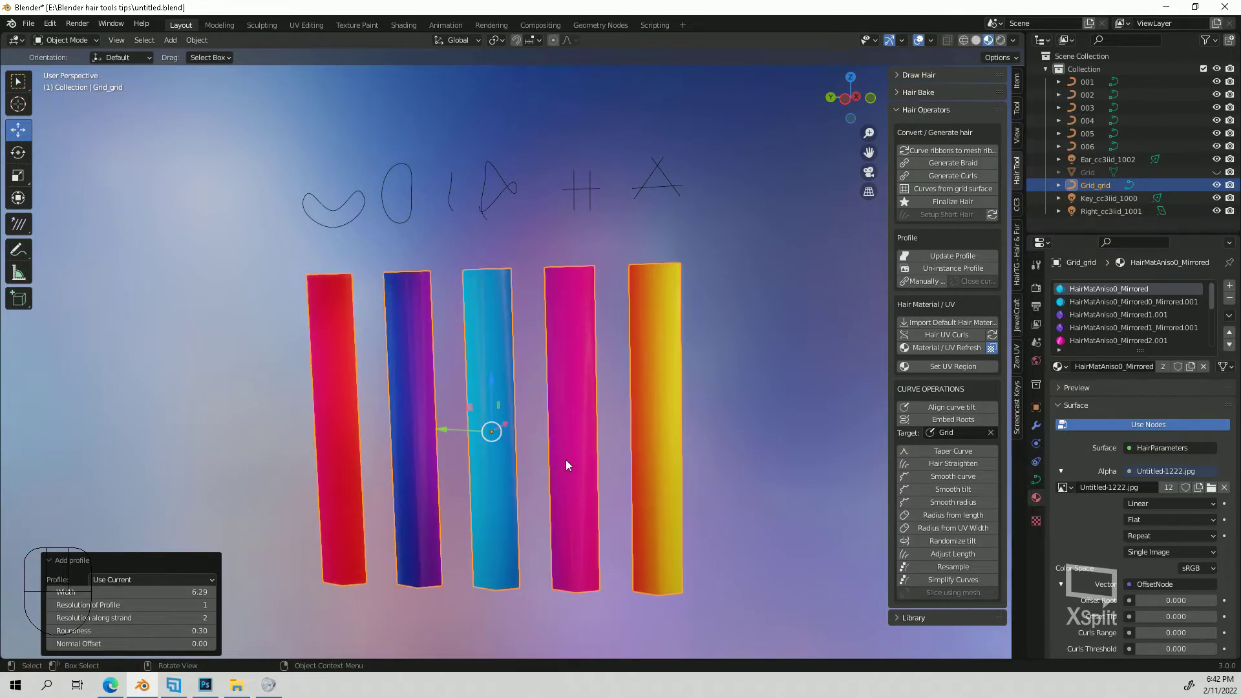
mouse_move(565, 460)
middle_mouse_down()
mouse_move(549, 525)
mouse_move(557, 472)
middle_mouse_up()
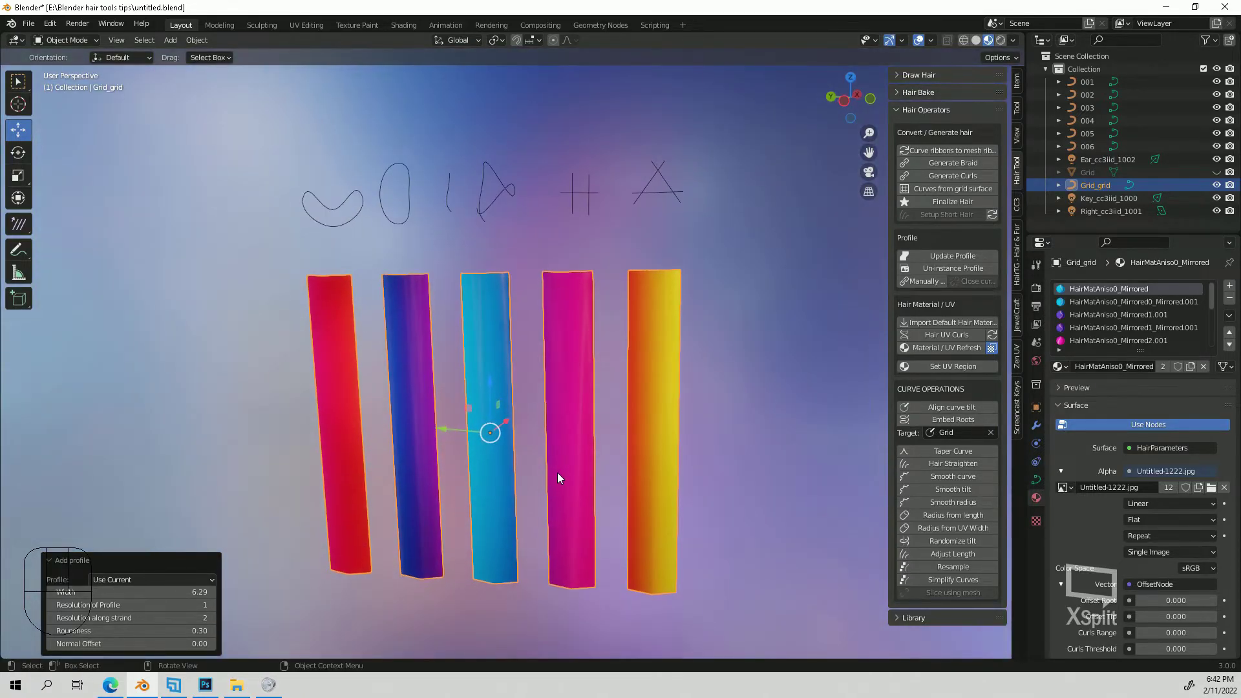
left_click(673, 360)
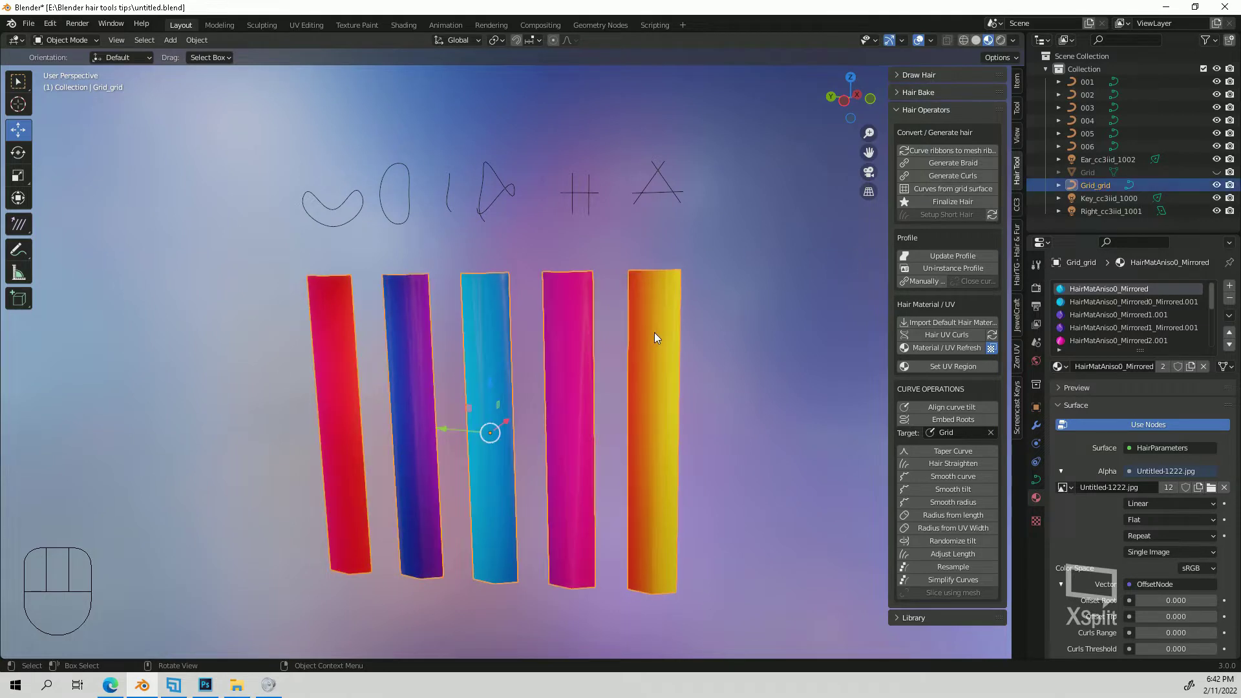
left_click(1036, 480)
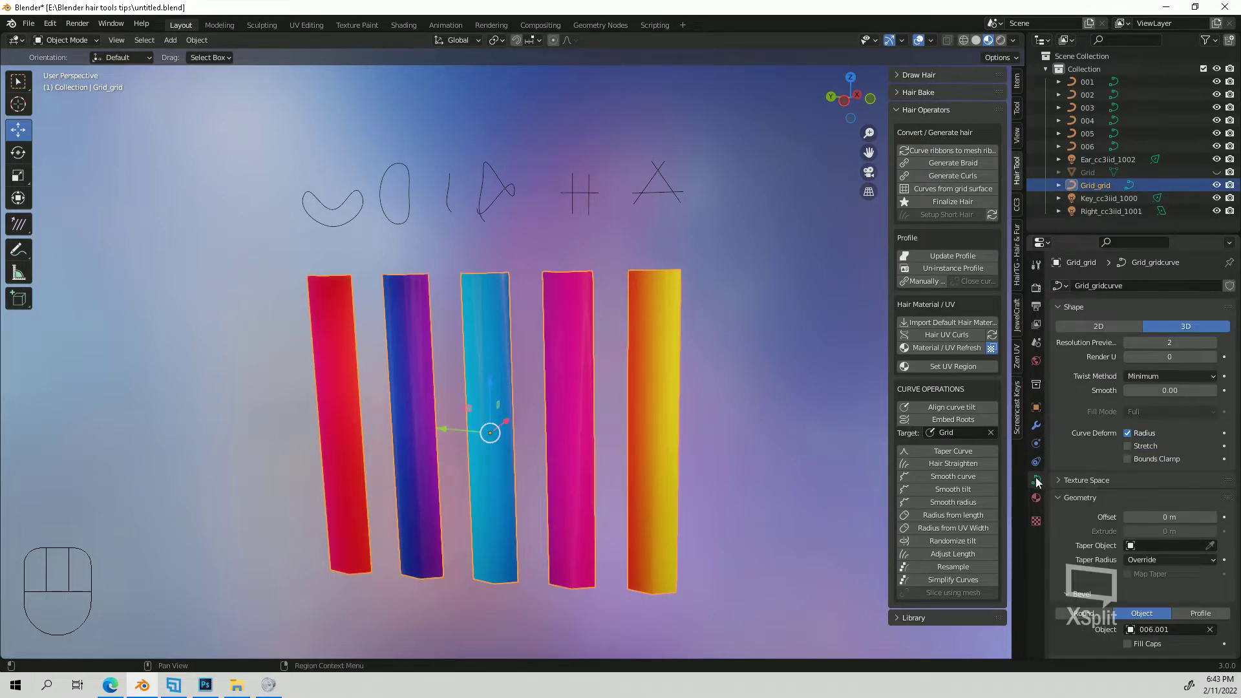
scroll(1070, 490, "down", 4)
scroll(1069, 490, "down", 2)
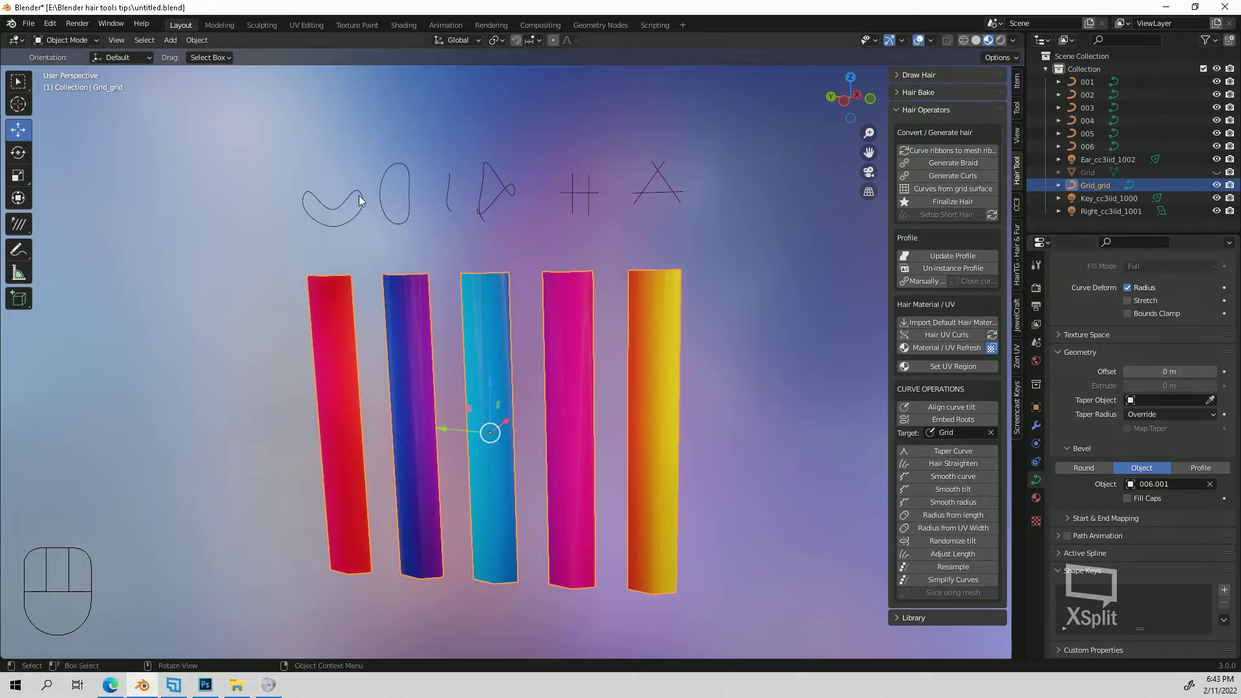
left_click_drag(269, 164, 807, 244)
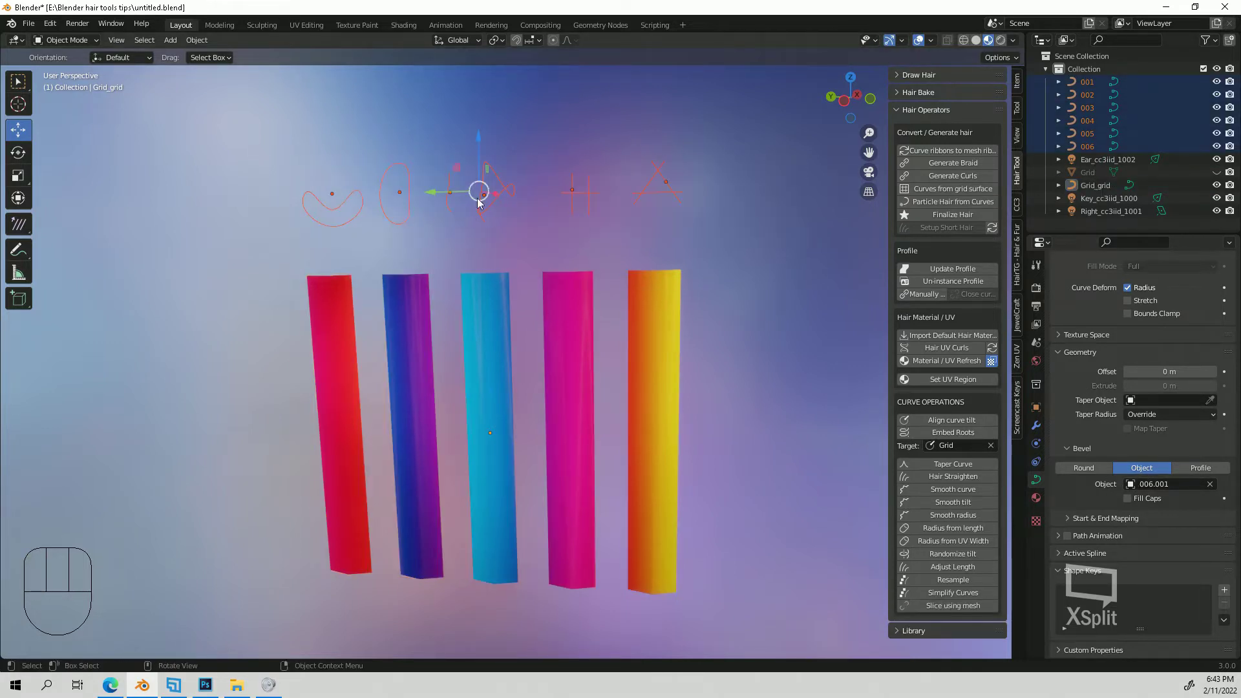
left_click(391, 215)
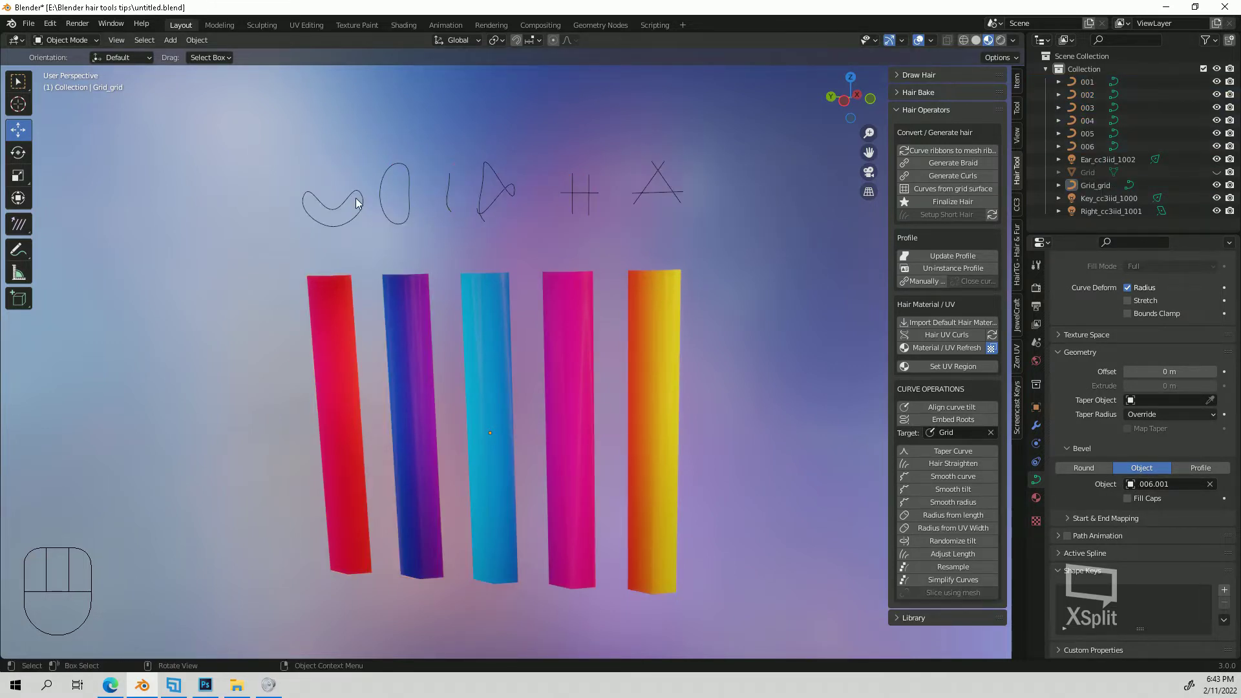
left_click(465, 194)
left_click(495, 194)
left_click(612, 196)
left_click(587, 194)
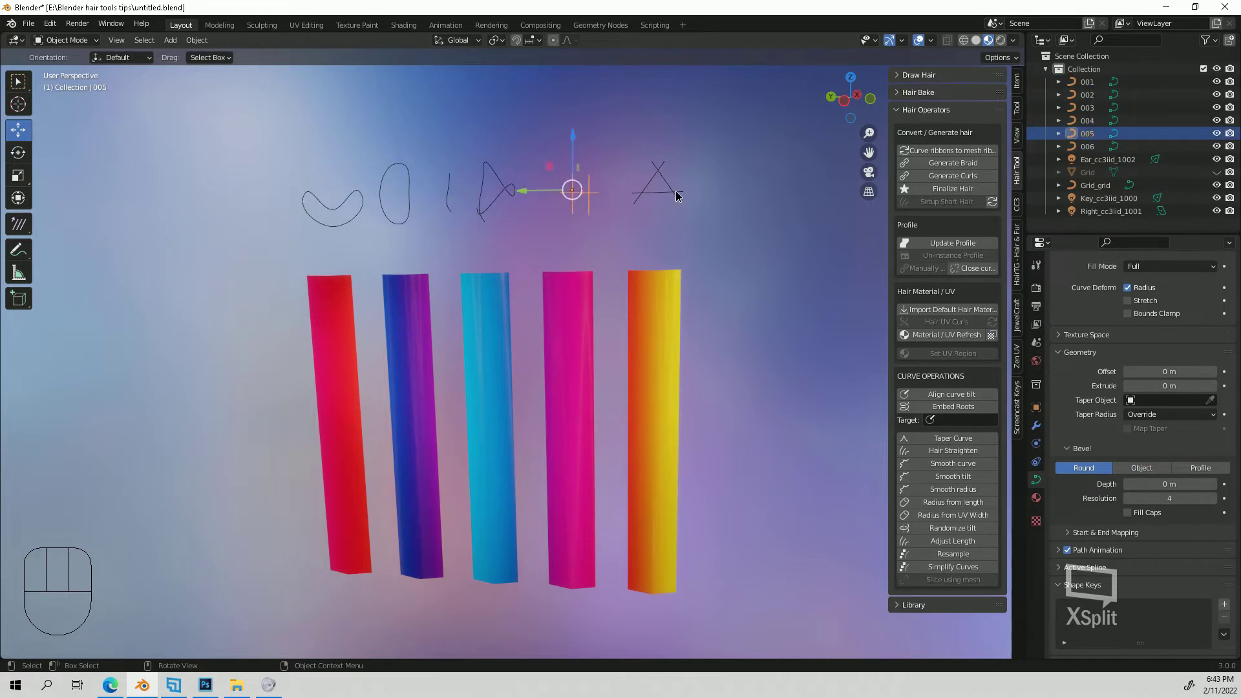
left_click(676, 191)
left_click(337, 216)
mouse_move(337, 217)
middle_mouse_down()
mouse_move(409, 242)
mouse_move(327, 220)
middle_mouse_up()
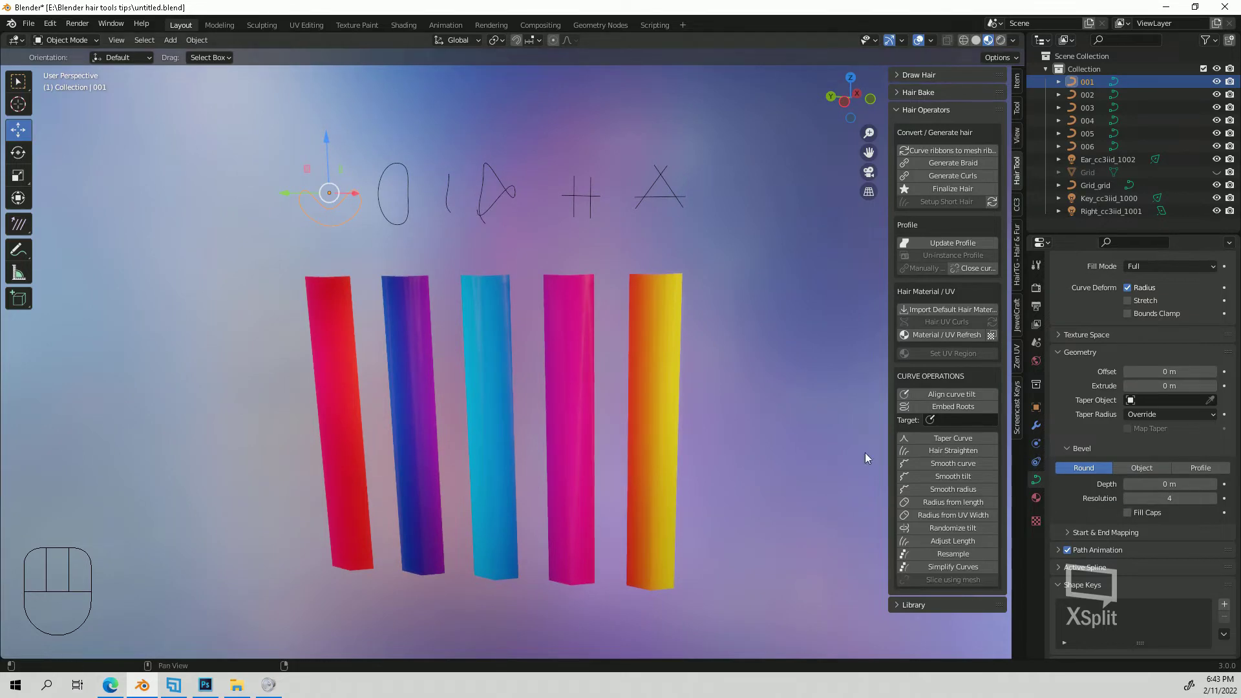
Set the ribbon strands' bevel profile object to stroke 001
left_click(327, 367)
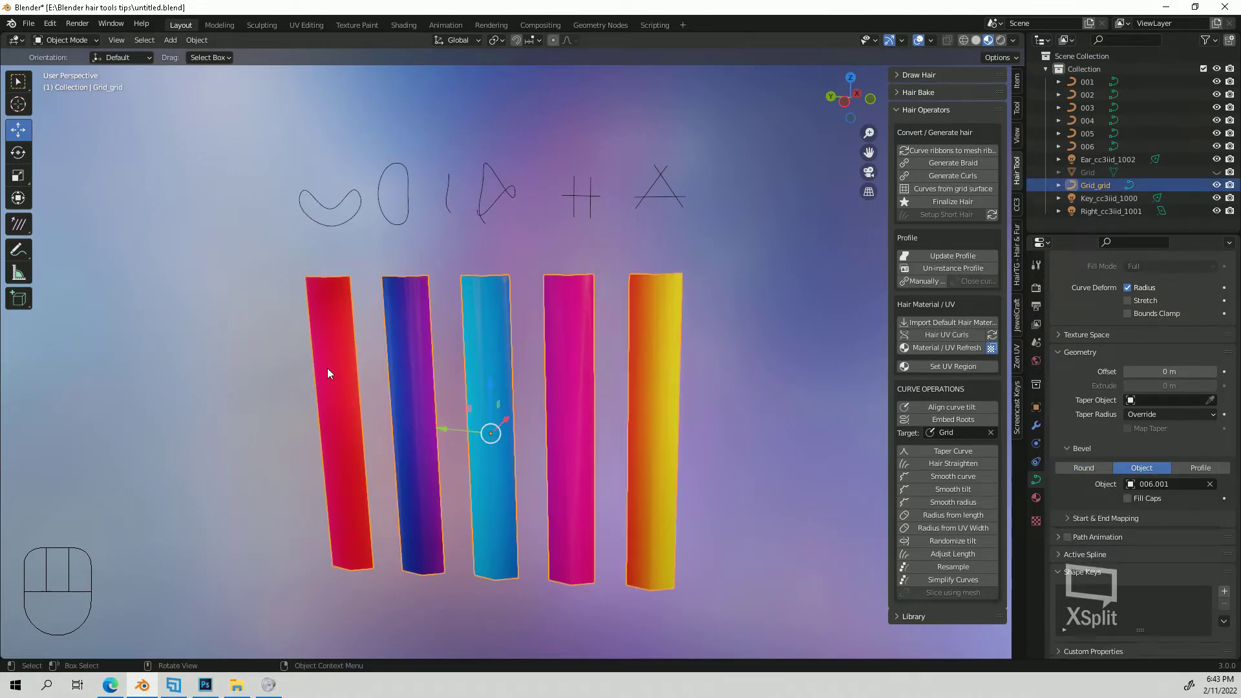
left_click(1128, 485)
left_click(1119, 503)
middle_click_drag(704, 424, 402, 226)
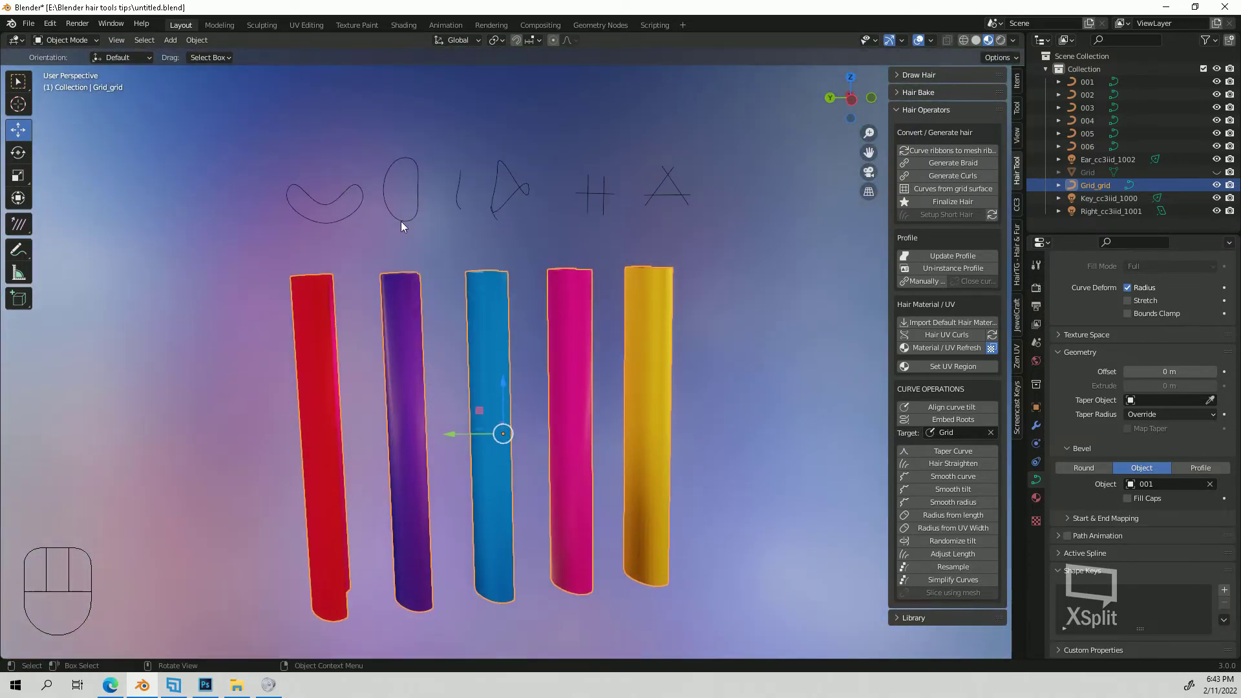
Reshape stroke 001 in Edit Mode by moving one of its points
left_click(347, 201)
left_click(65, 40)
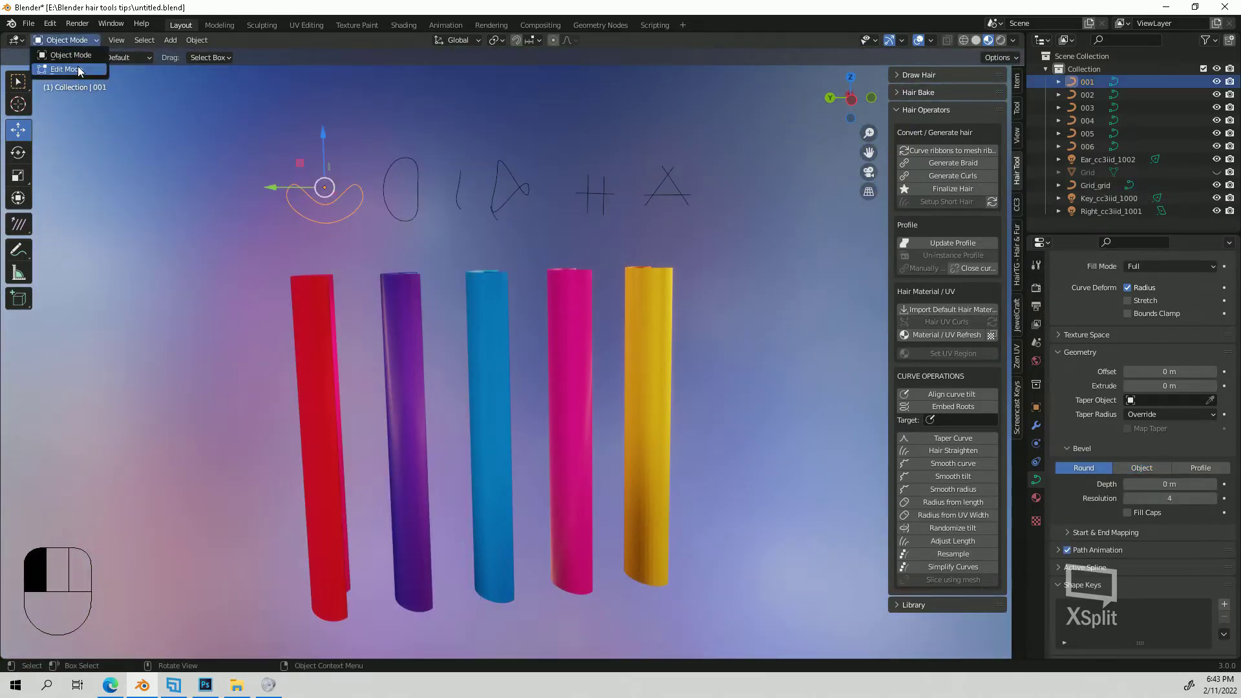
left_click(79, 69)
left_click(325, 204)
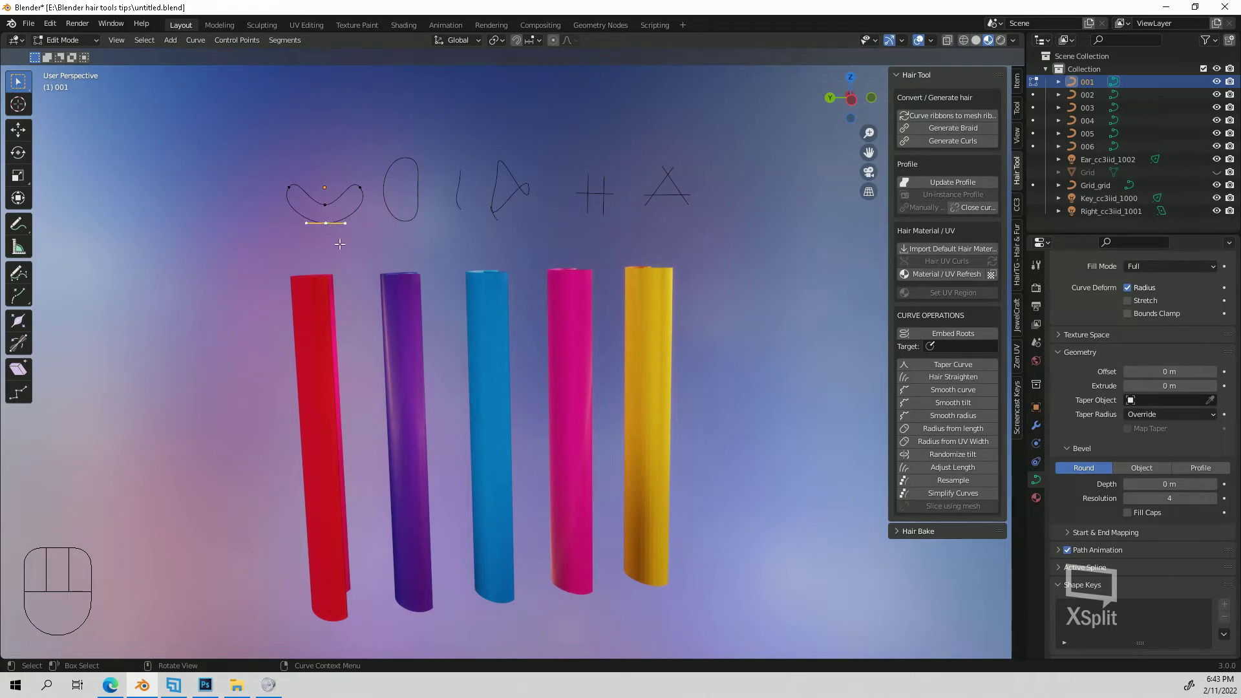
mouse_move(369, 265)
middle_mouse_down()
mouse_move(323, 266)
mouse_move(349, 271)
middle_mouse_up()
key("g")
left_click(326, 254)
Back in Object Mode, give the ribbons an Object bevel using stroke 002, making round tubes
left_click(65, 40)
left_click(71, 57)
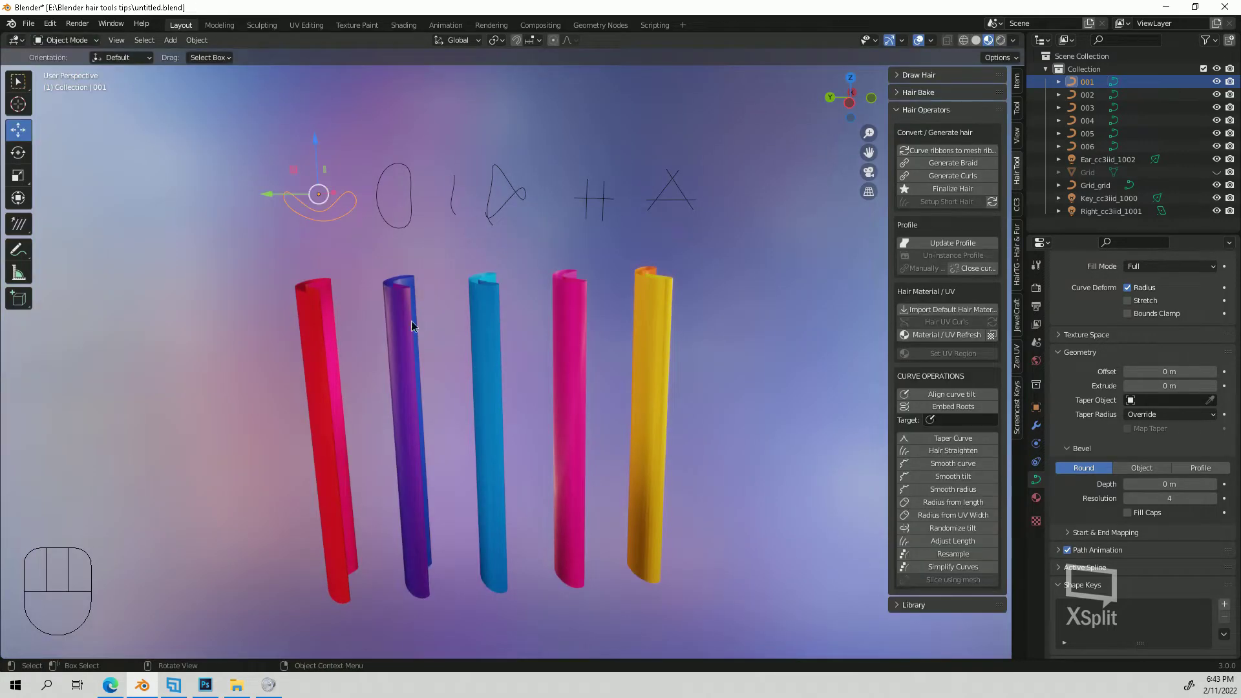
left_click(411, 325)
left_click(1142, 467)
left_click(1175, 483)
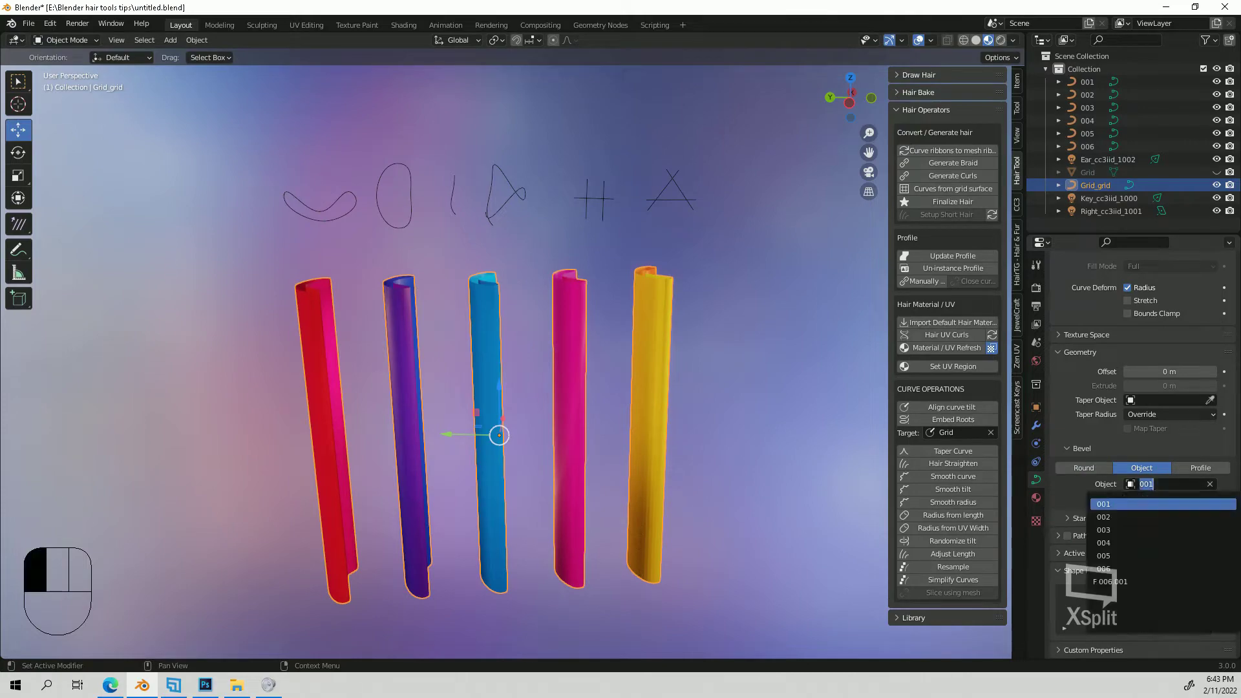
left_click(1109, 517)
middle_click_drag(658, 365, 520, 352)
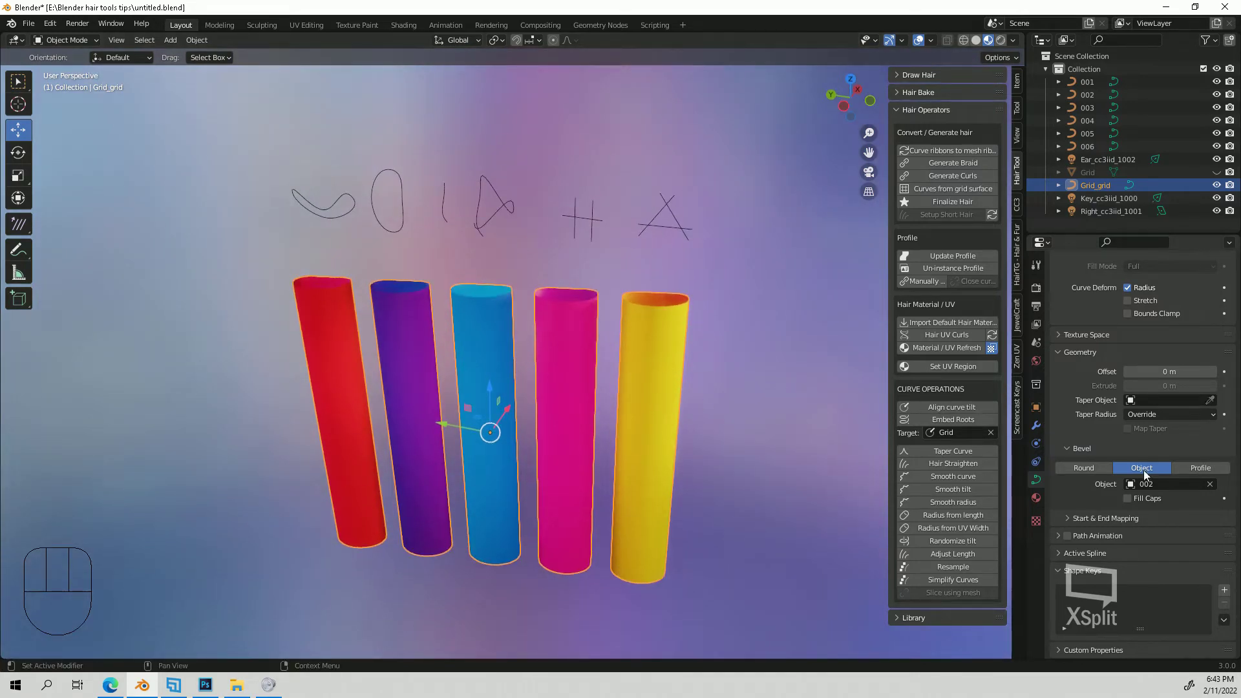
Switch the bevel profile to stroke 003, turning the ribbons into thin flat strips
left_click(1157, 484)
left_click(1102, 530)
mouse_move(555, 362)
middle_mouse_down()
mouse_move(568, 414)
mouse_move(672, 352)
mouse_move(595, 349)
mouse_move(581, 336)
middle_mouse_up()
middle_click_drag(462, 226, 477, 364)
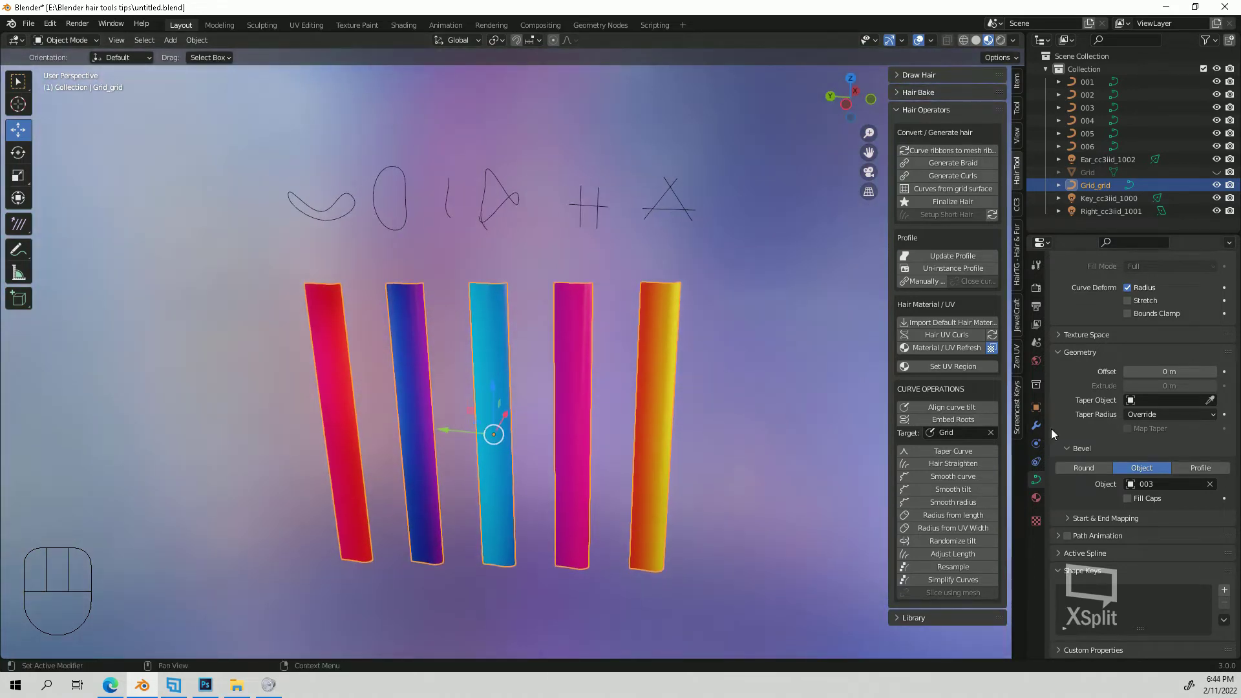
Try strokes 004 and then 005 as the ribbons' bevel profile
left_click(1160, 484)
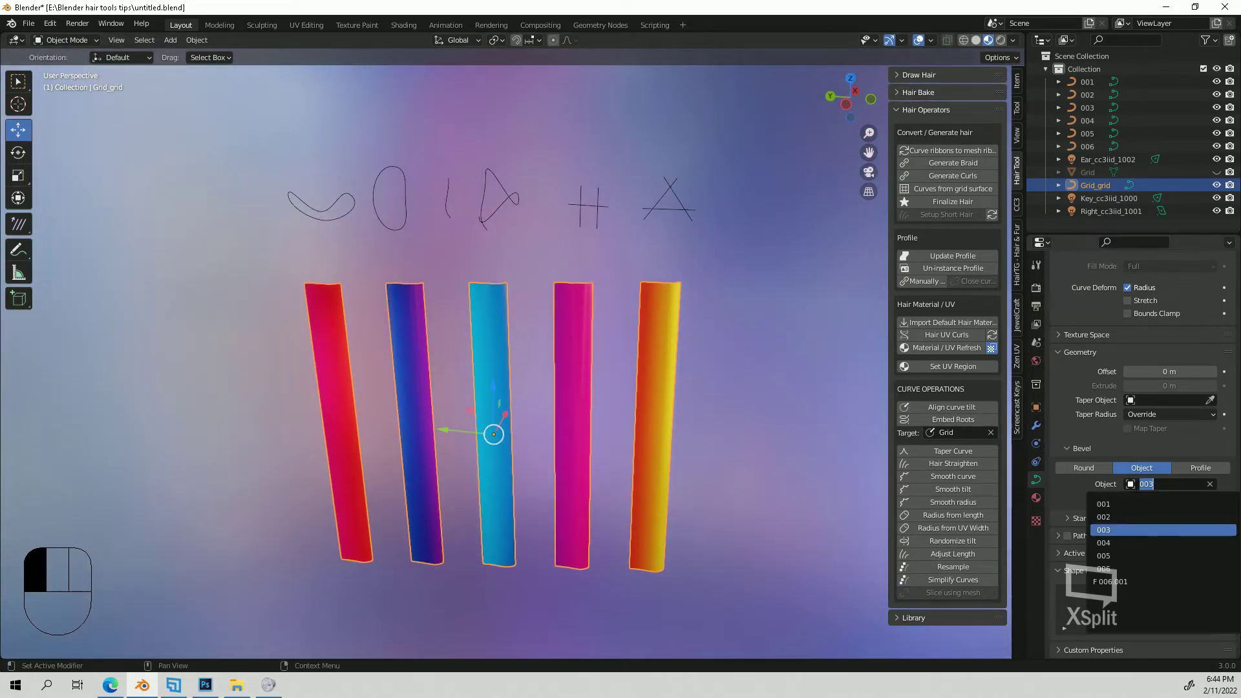
left_click(1112, 542)
middle_click_drag(579, 362, 527, 247)
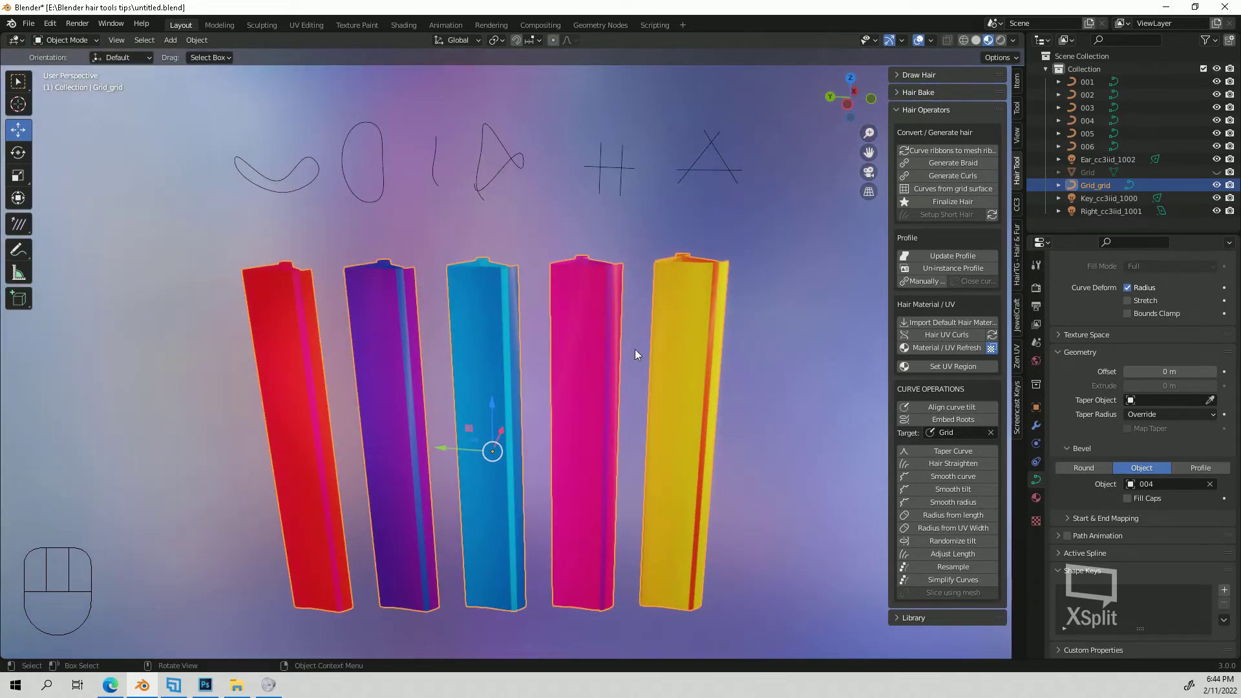
left_click(1126, 488)
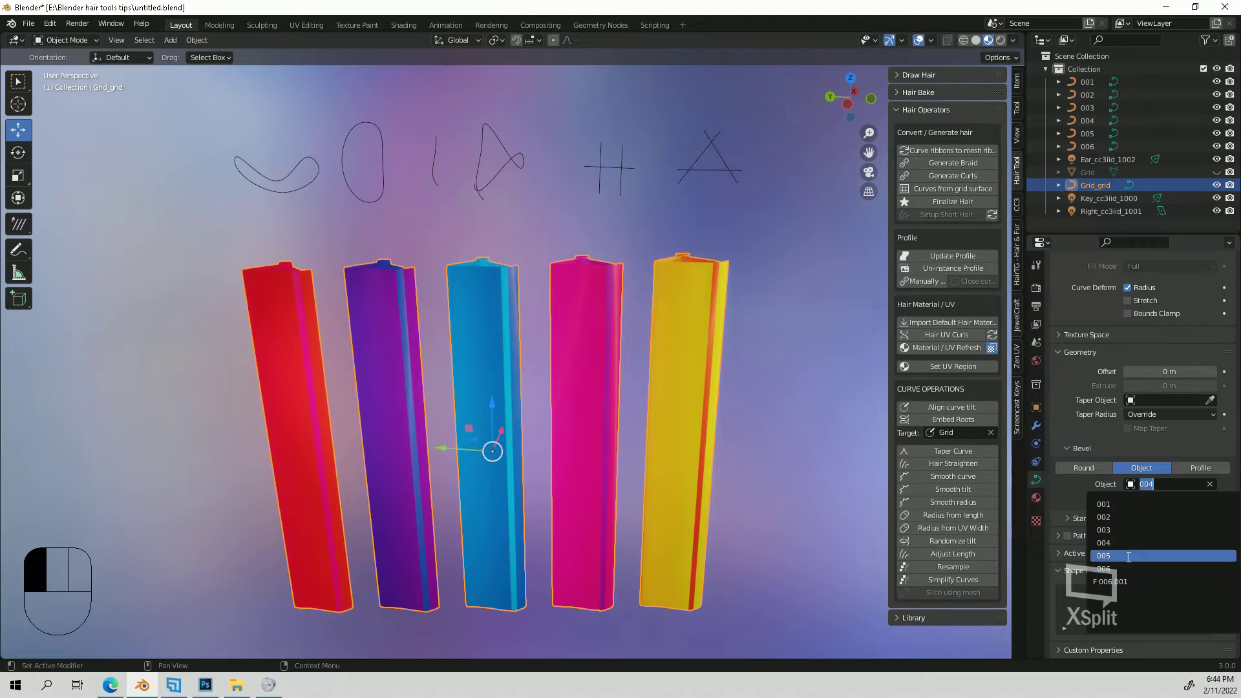
left_click(1138, 556)
middle_click_drag(625, 388, 599, 373)
Switch the ribbons' bevel profile to curve 006 and view them from the front
left_click(1138, 484)
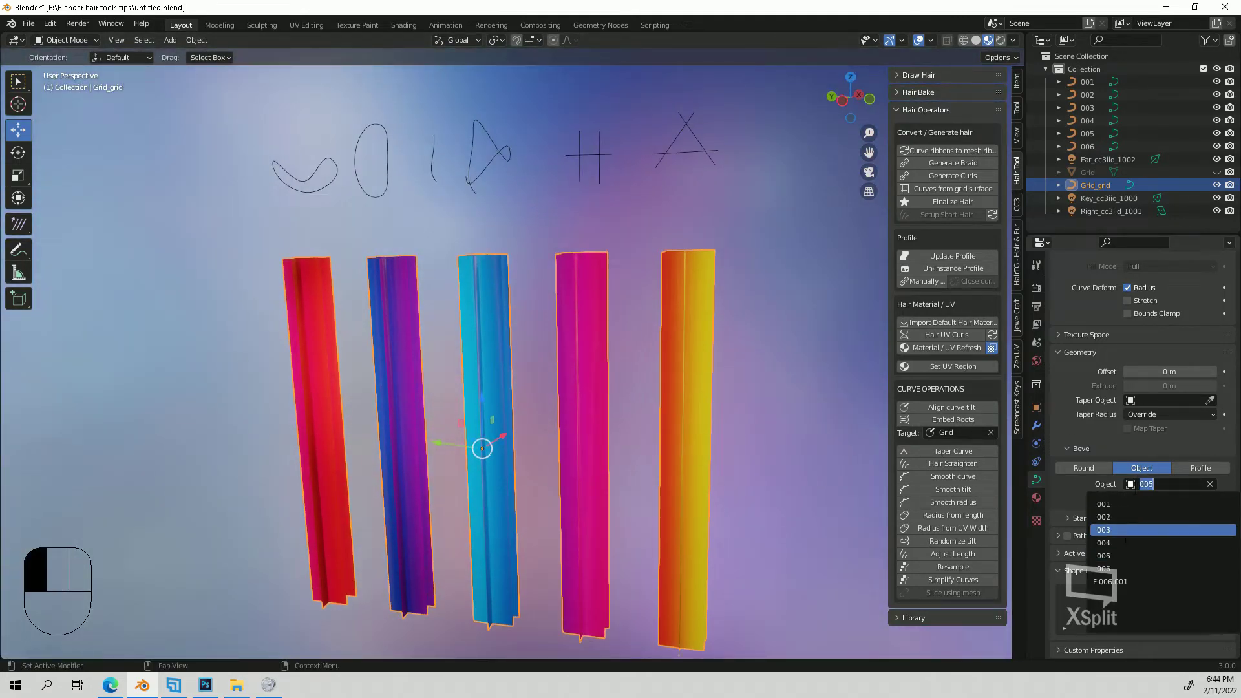
left_click(1137, 569)
mouse_move(740, 374)
middle_mouse_down()
mouse_move(742, 449)
mouse_move(737, 416)
middle_mouse_up()
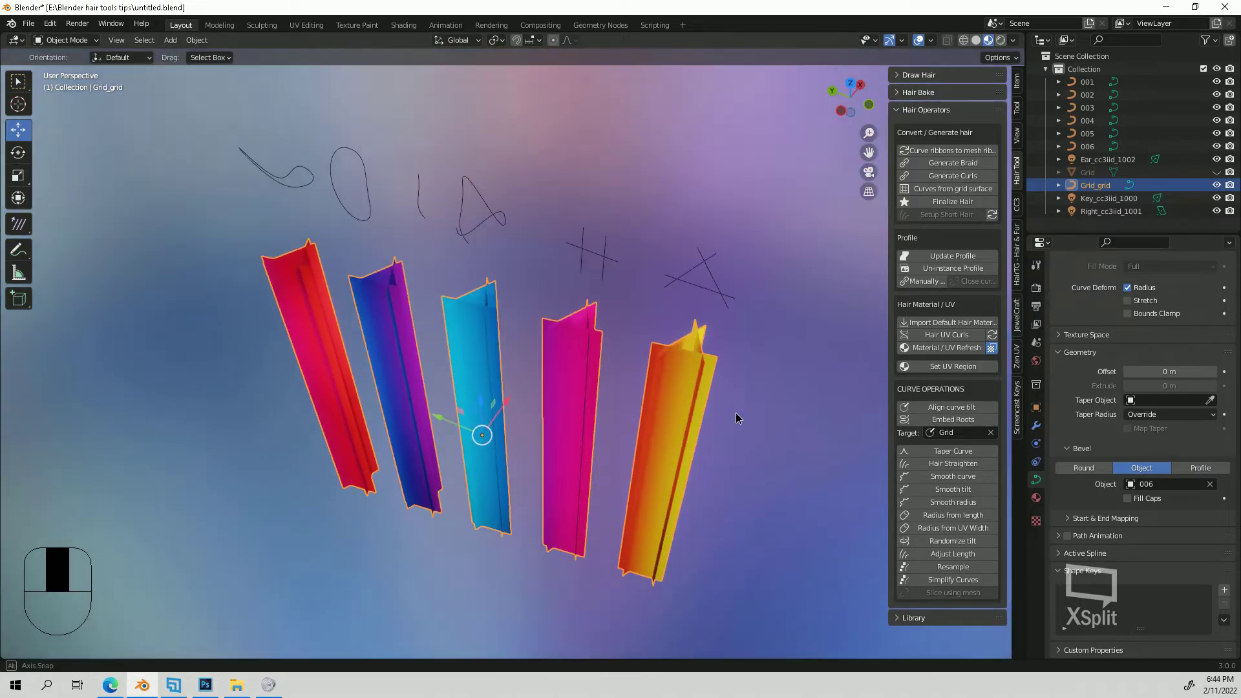
middle_click_drag(739, 329, 720, 346)
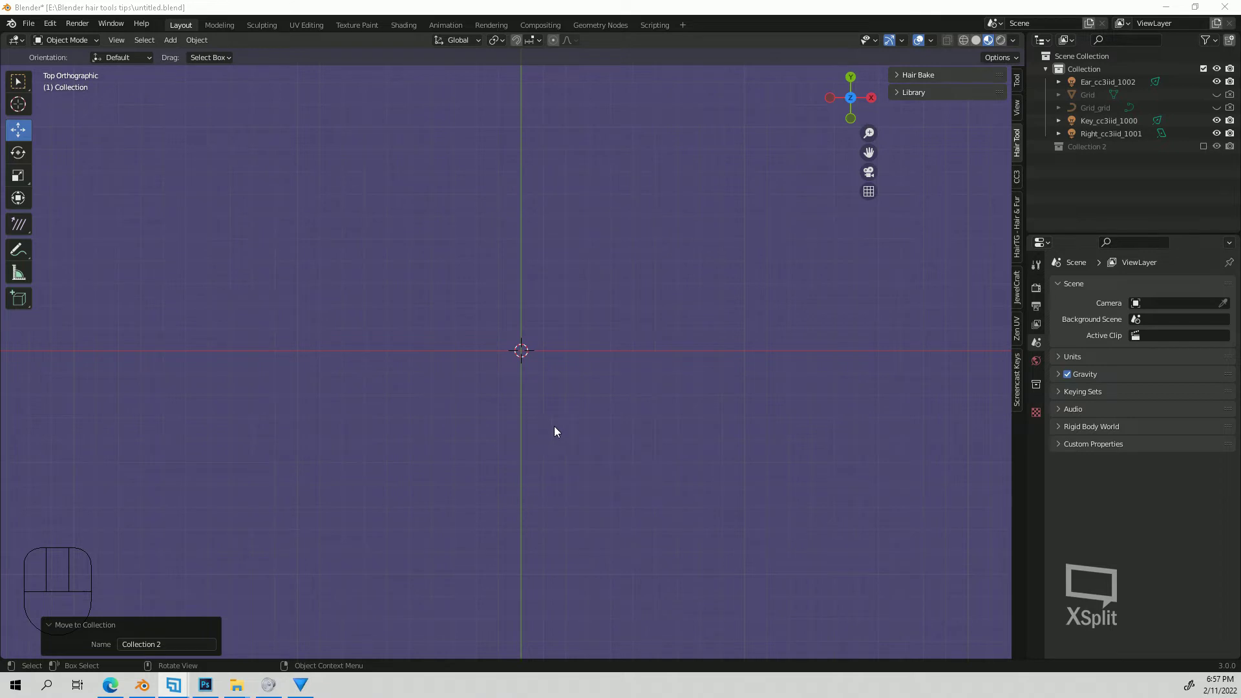
Add a Bezier circle curve and shrink it to about 0.13 scale
key("shift+a")
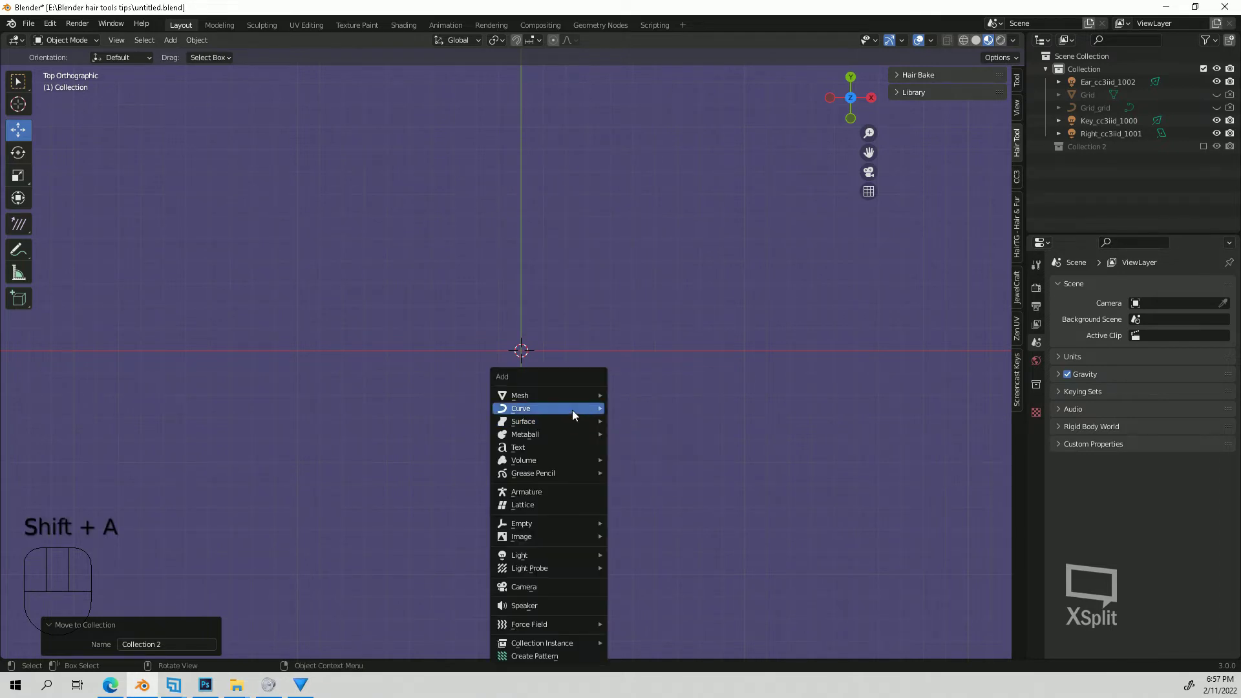
mouse_move(572, 410)
left_click(646, 421)
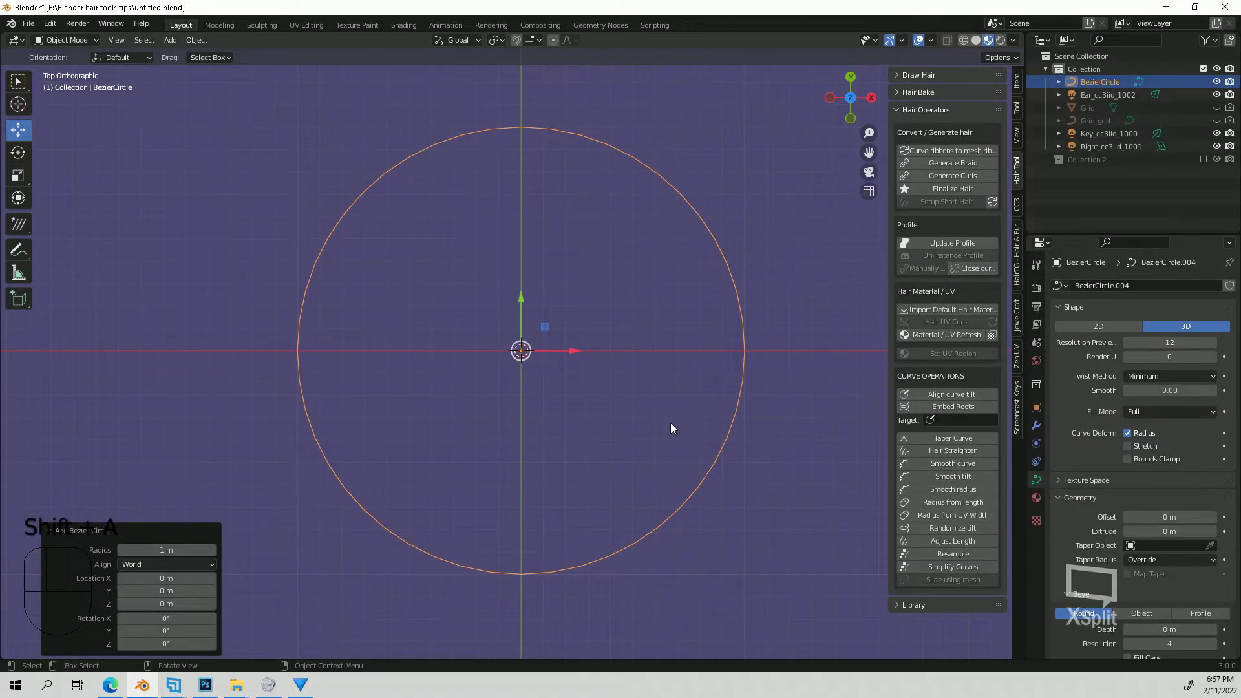
key("s")
left_click(568, 360)
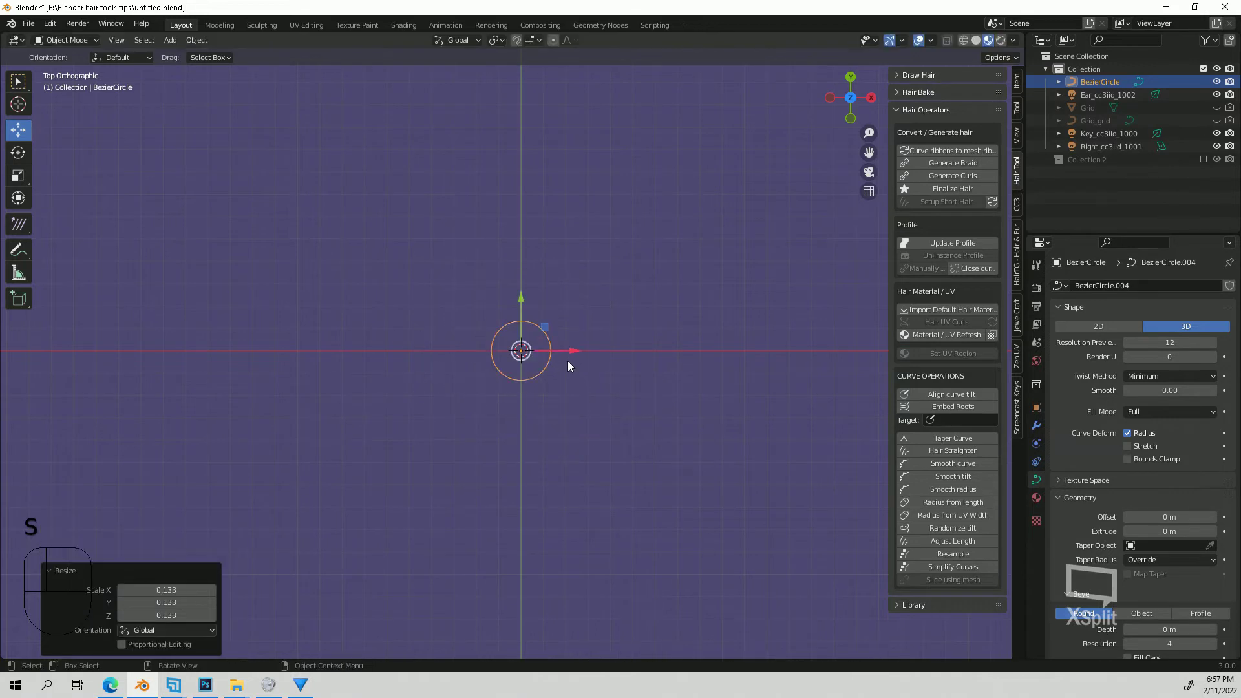
scroll(567, 360, "up", 6)
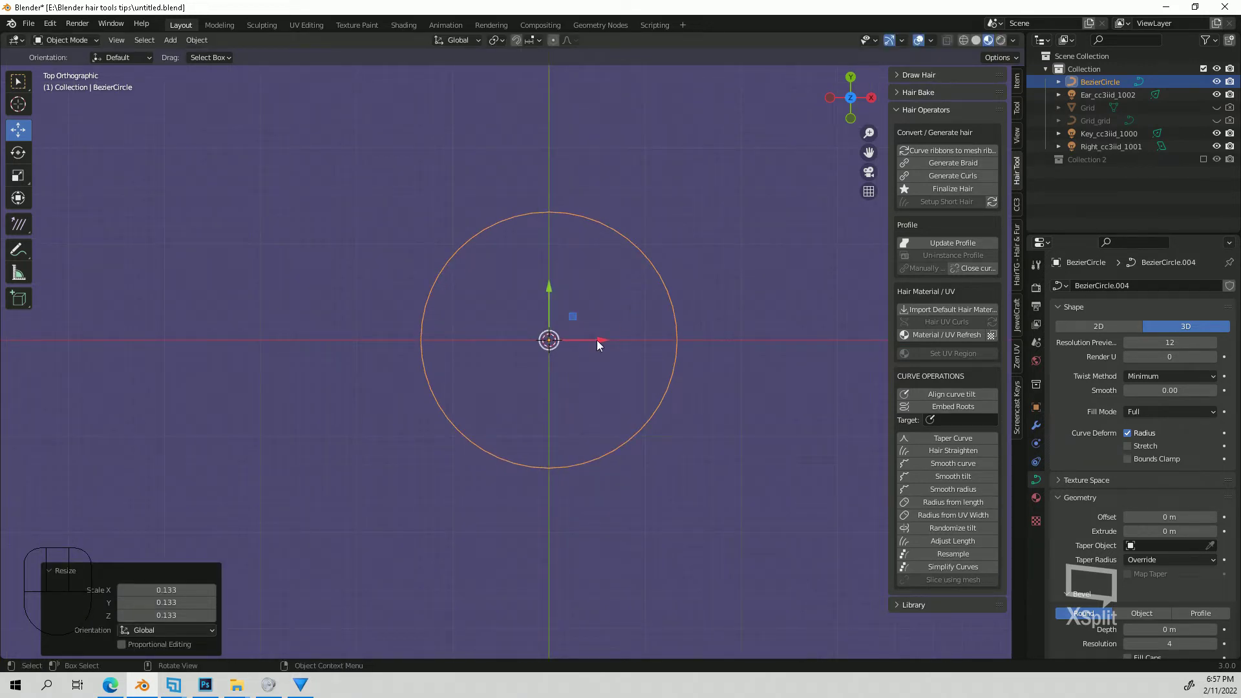
middle_click_drag(596, 341, 557, 385, "shift")
Rename the circle to 'circle curve' and move it left about 0.41 m along X
double_click(1097, 81)
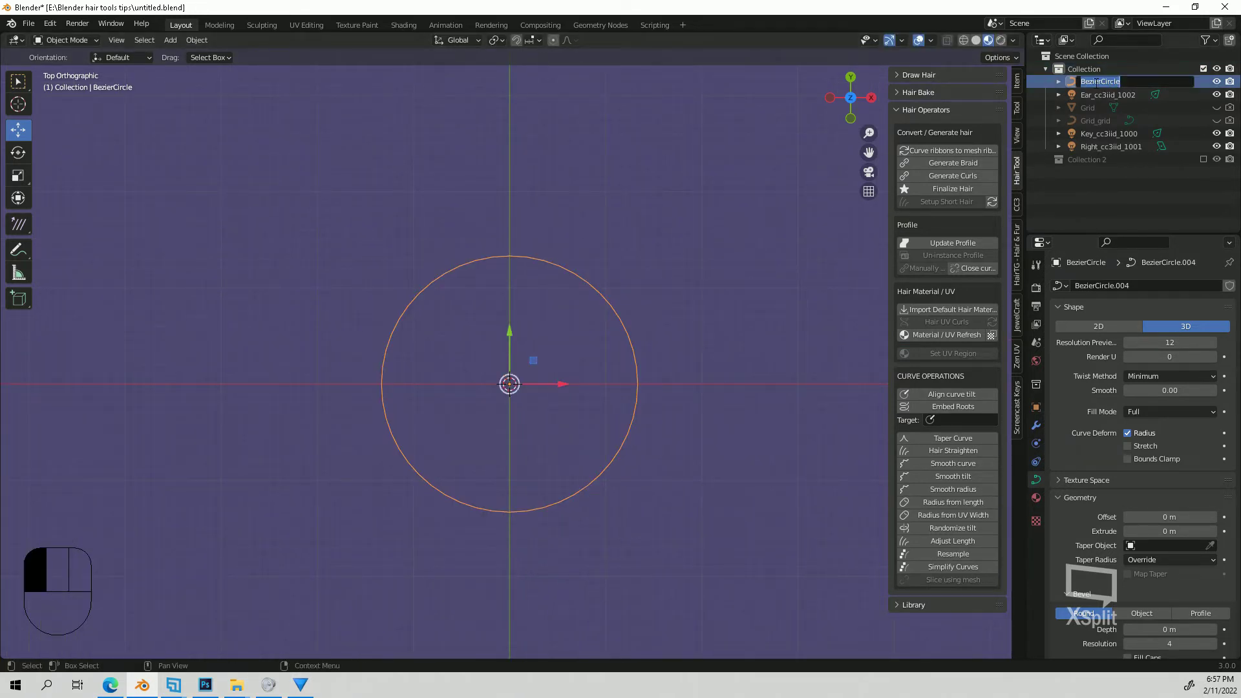
type("c")
type("ircle prof")
key("BackSpace")
key("BackSpace")
key("BackSpace")
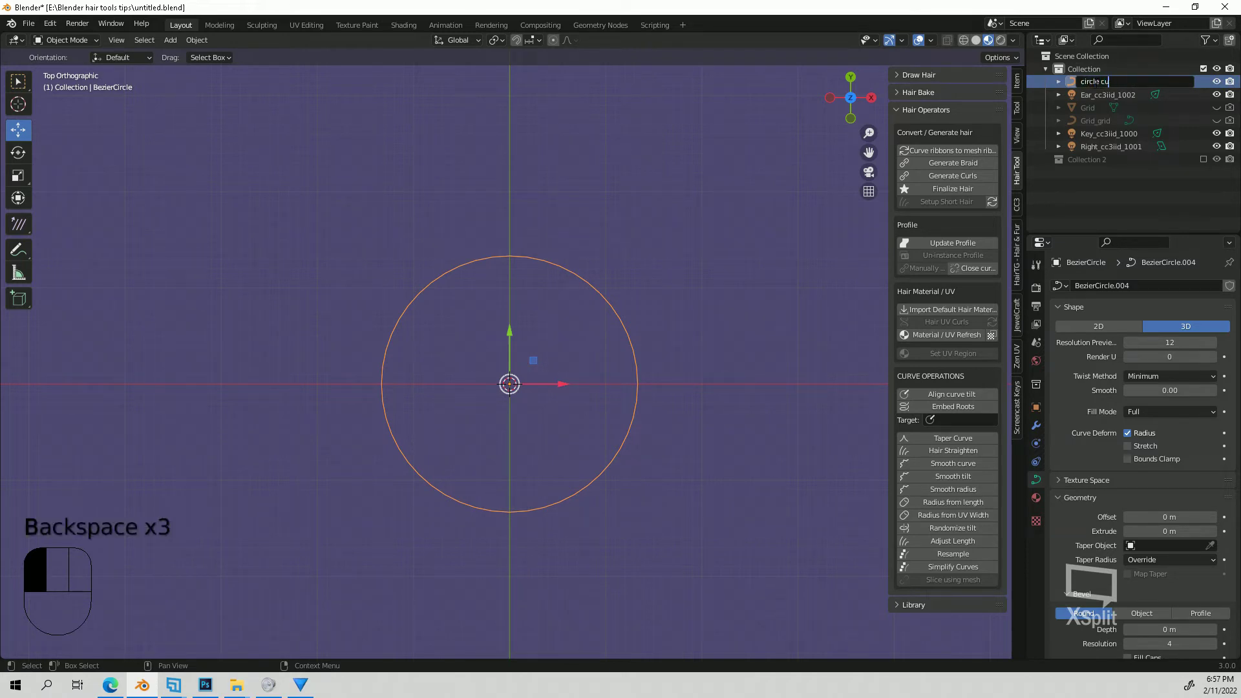
type("curve")
key("Return")
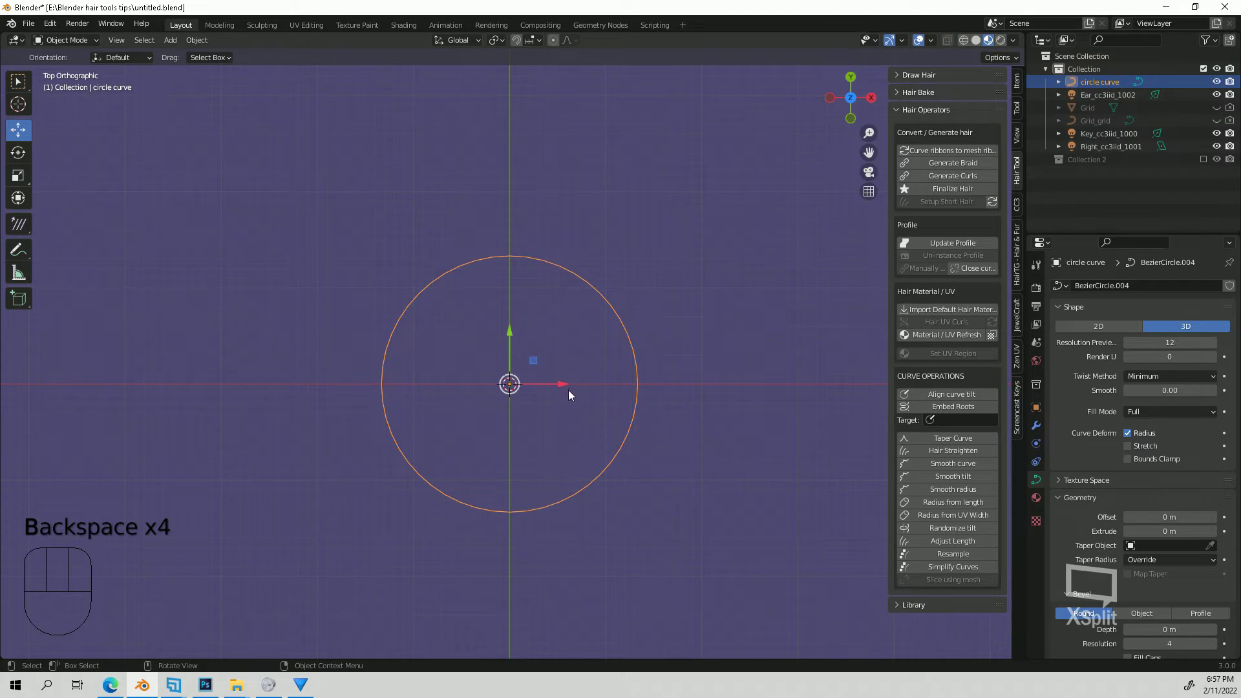
left_click_drag(568, 390, 212, 383)
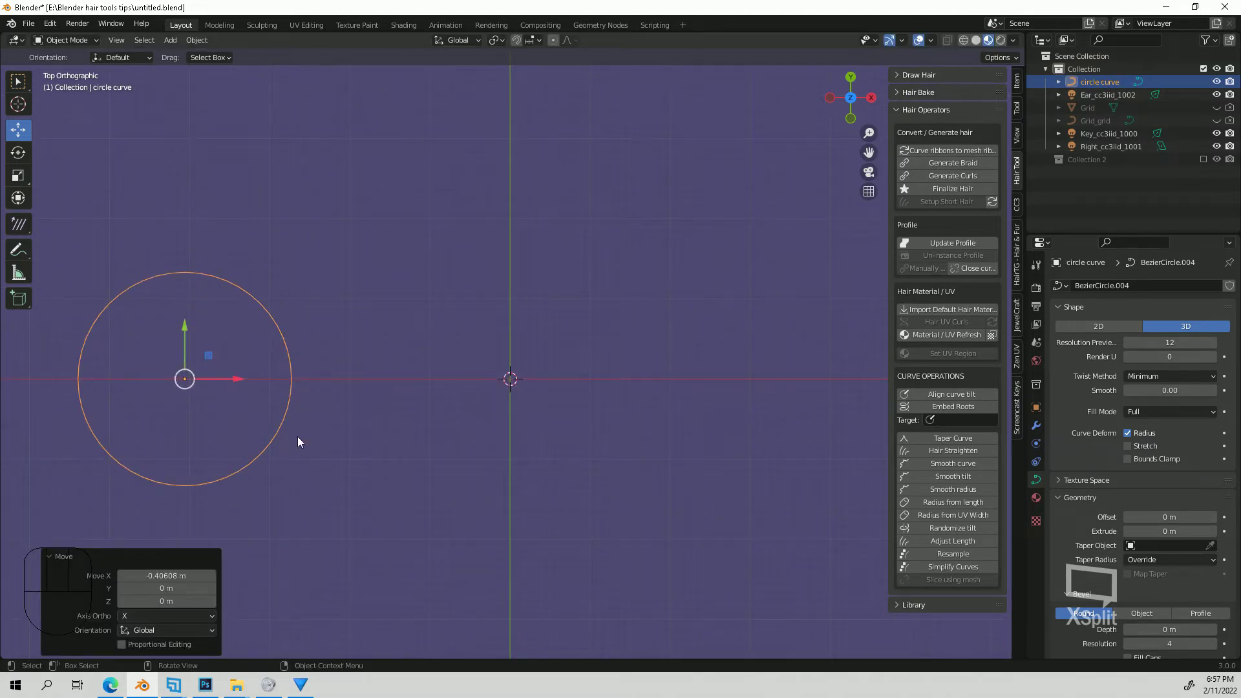
Add a straight path curve and shrink it
left_click(418, 436)
key("shift+a")
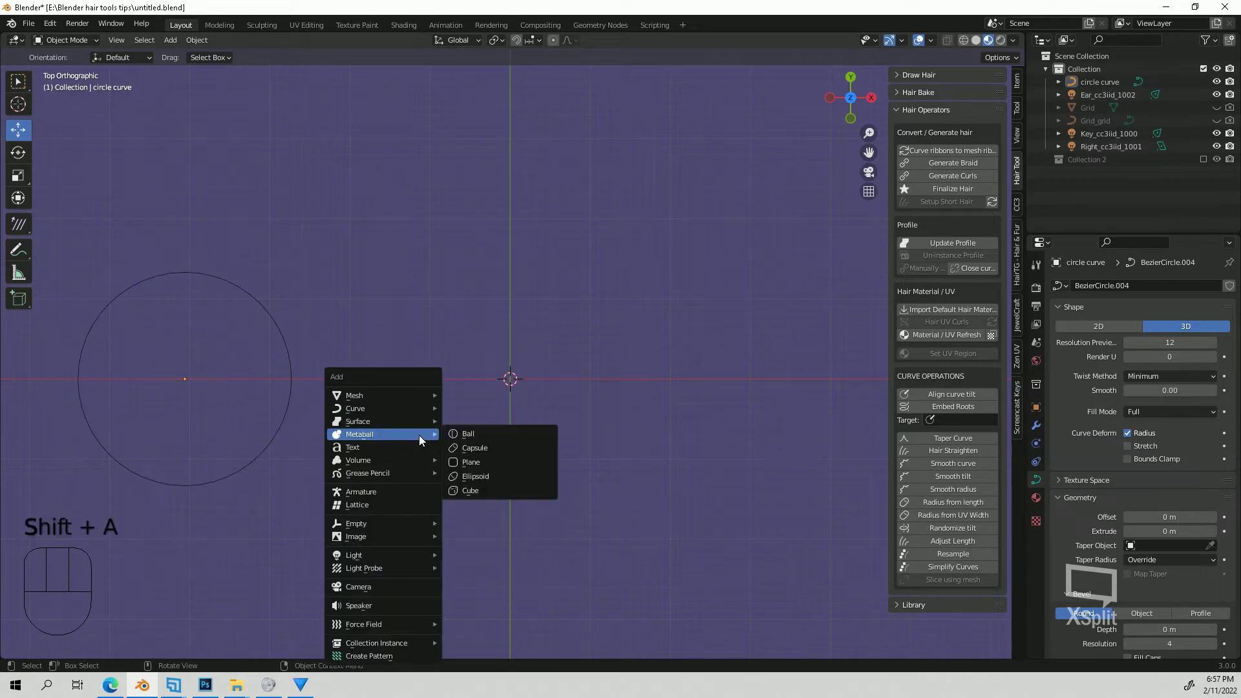
mouse_move(402, 405)
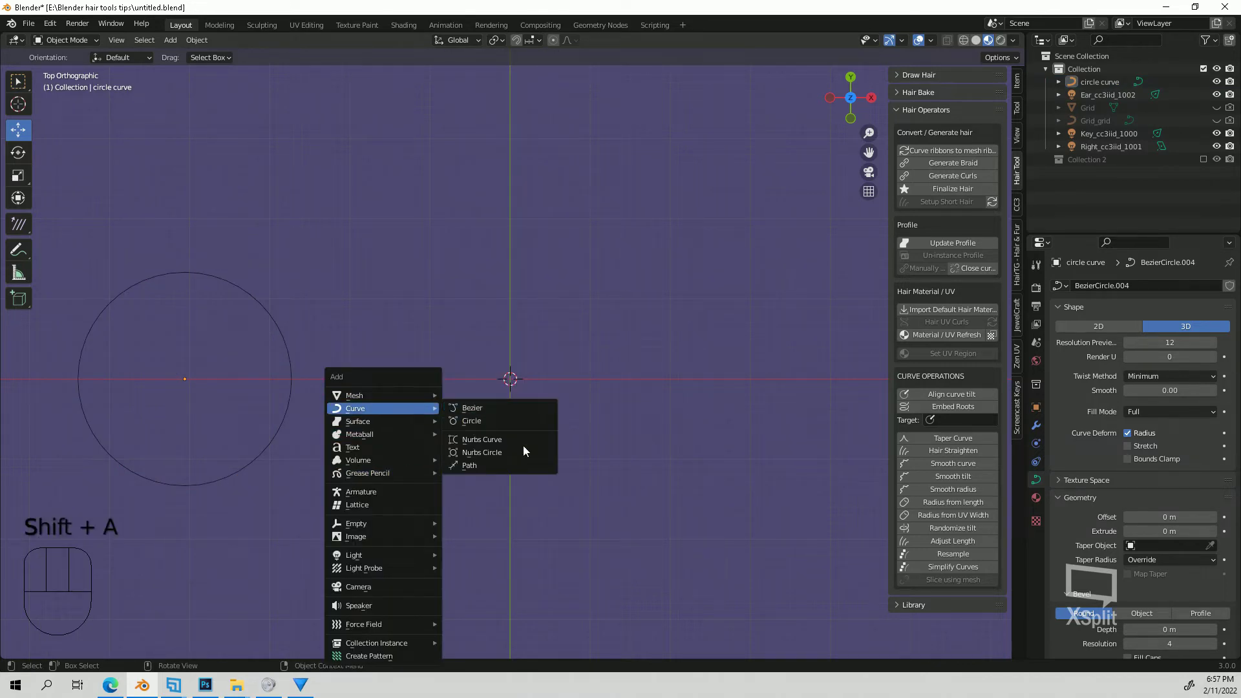
left_click(511, 466)
key("s")
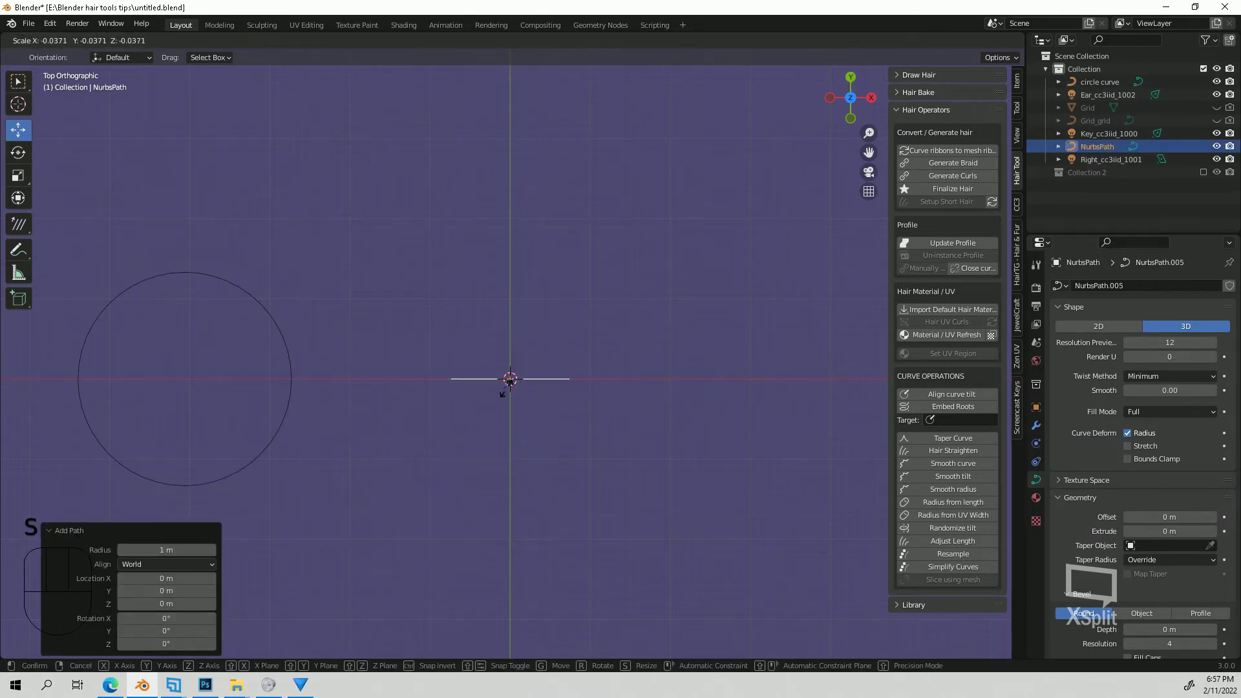
left_click(502, 391)
middle_click_drag(502, 391, 517, 436)
scroll(523, 427, "up", 3)
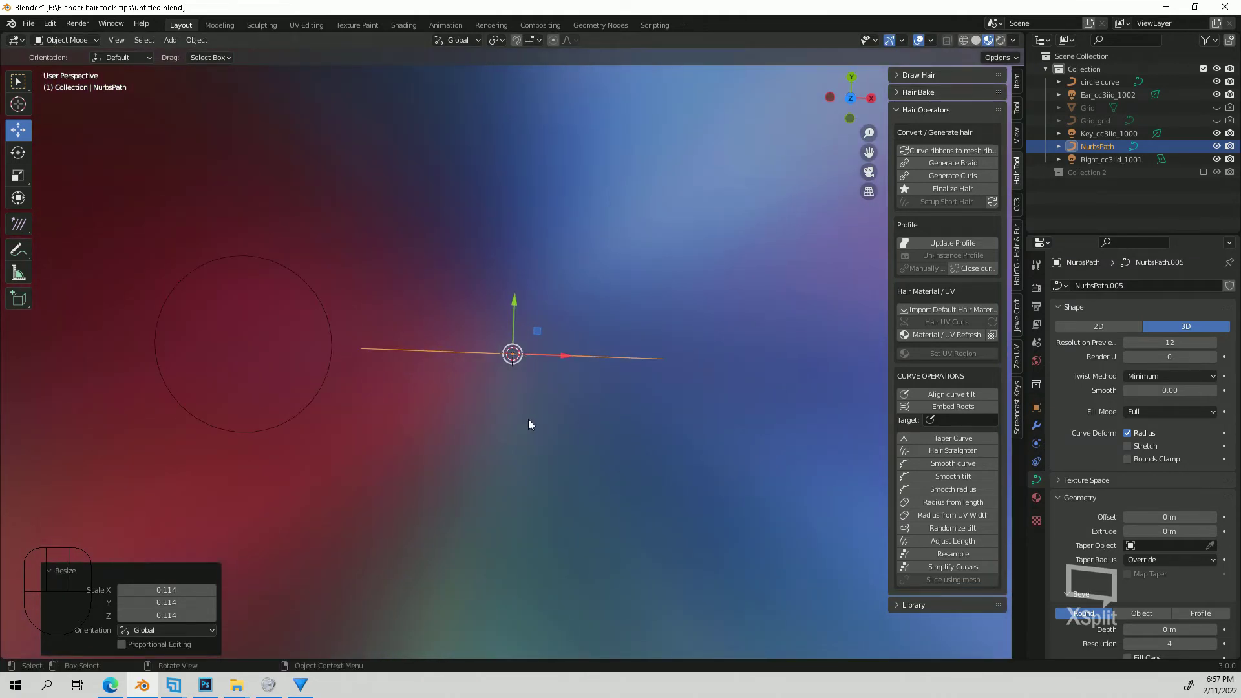
Duplicate the path, rotate the copy, and place it as the up-left diagonal
key("shift+d")
right_click(540, 352)
key("r")
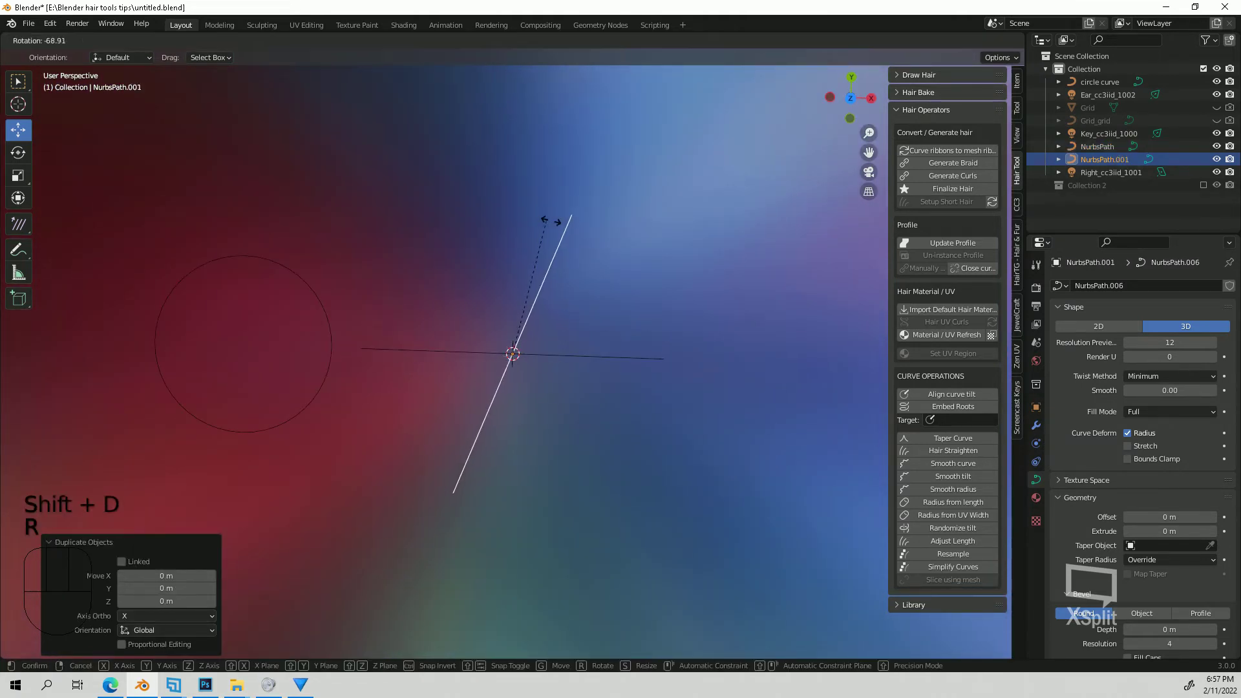
left_click(590, 265)
left_click(852, 103)
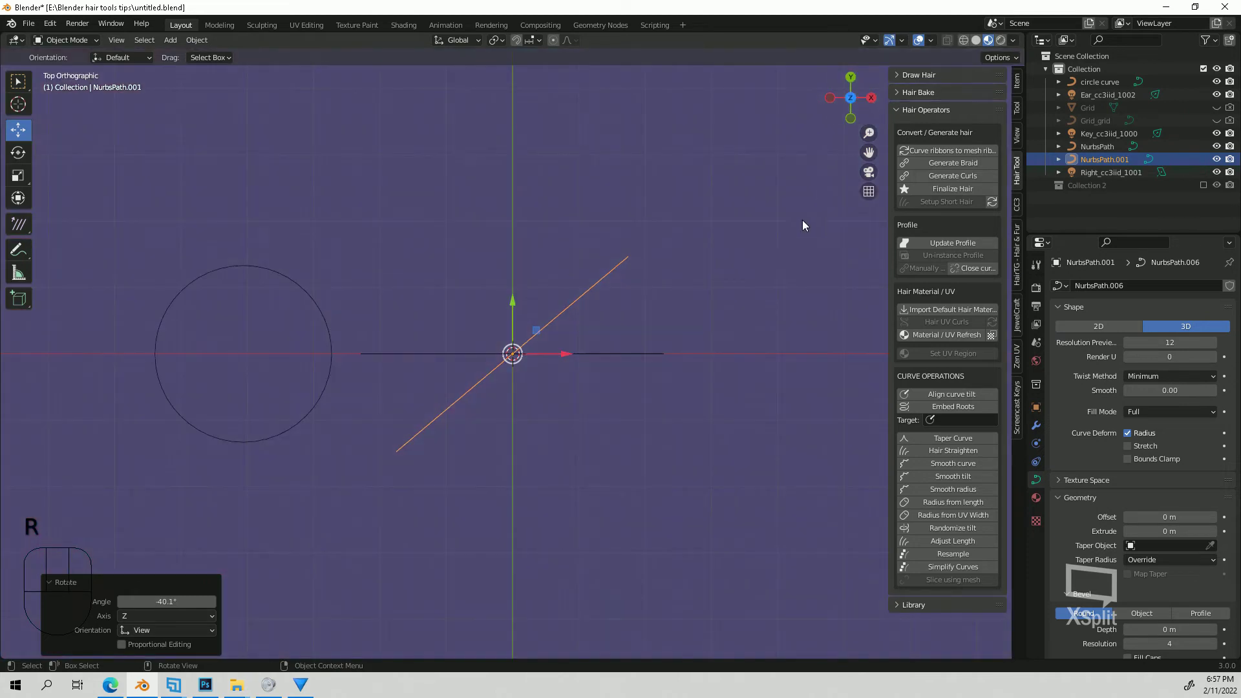
key("g")
left_click(519, 279)
Duplicate the diagonal, rotate it the other way, and place it up-right to form the A
key("shift+d")
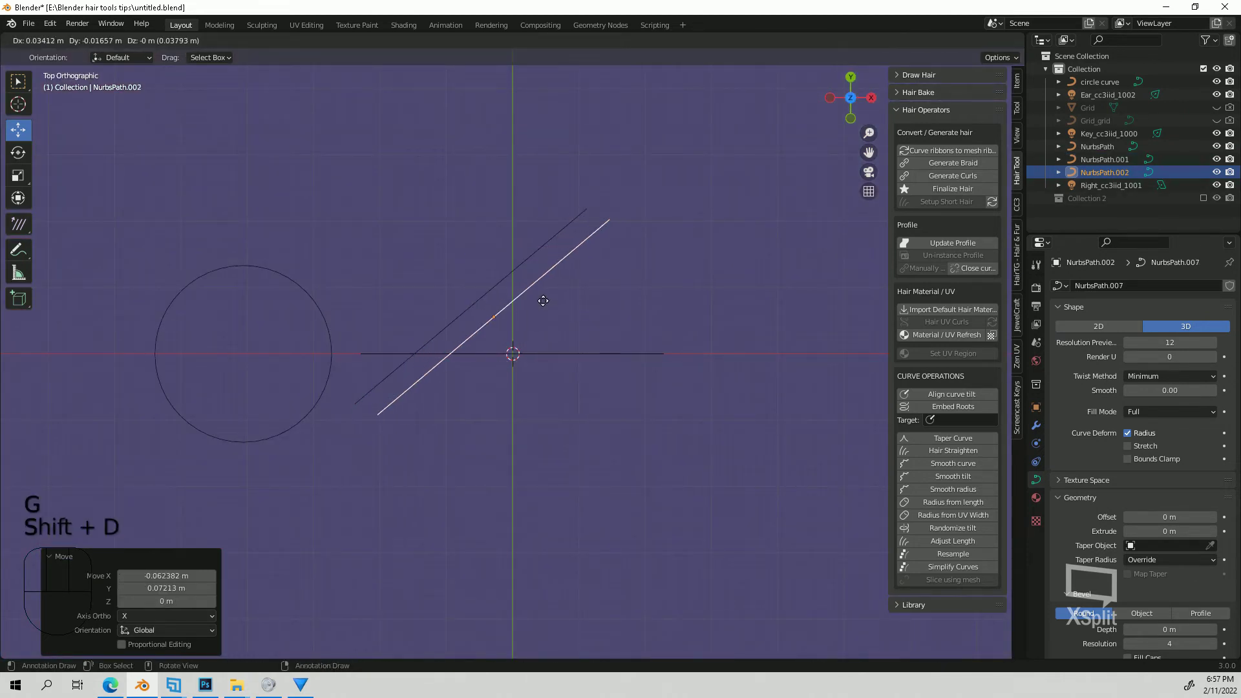
key("r")
key("g")
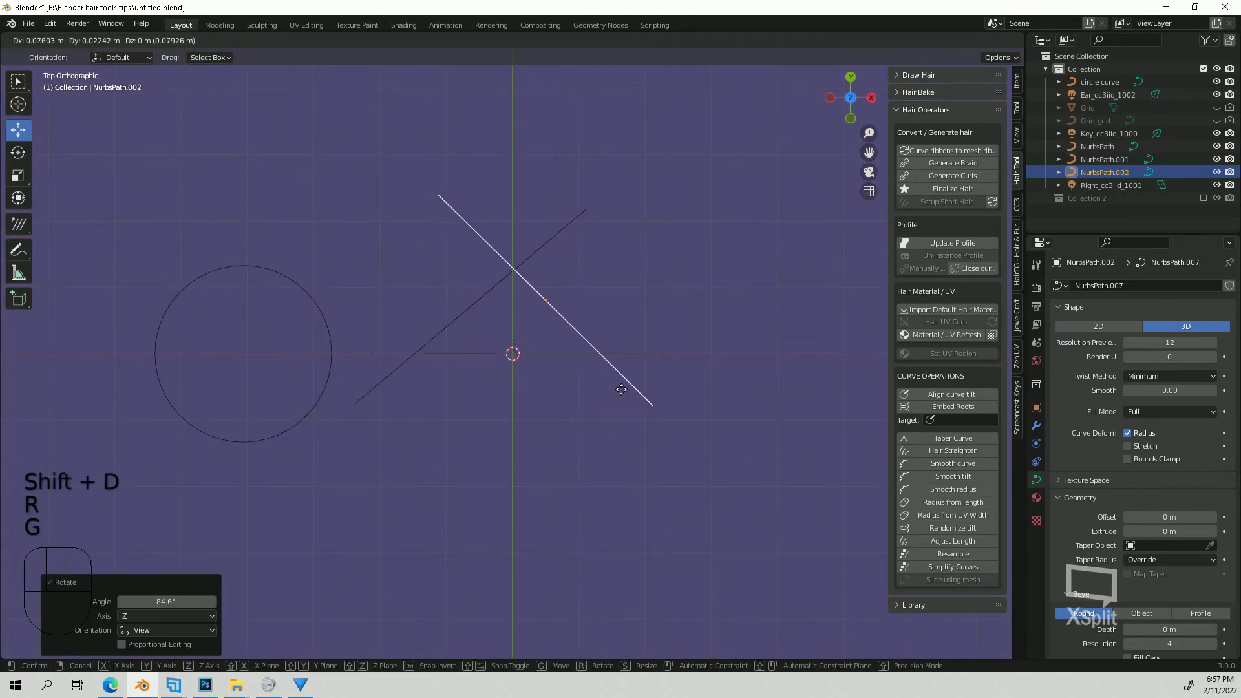
left_click(630, 389)
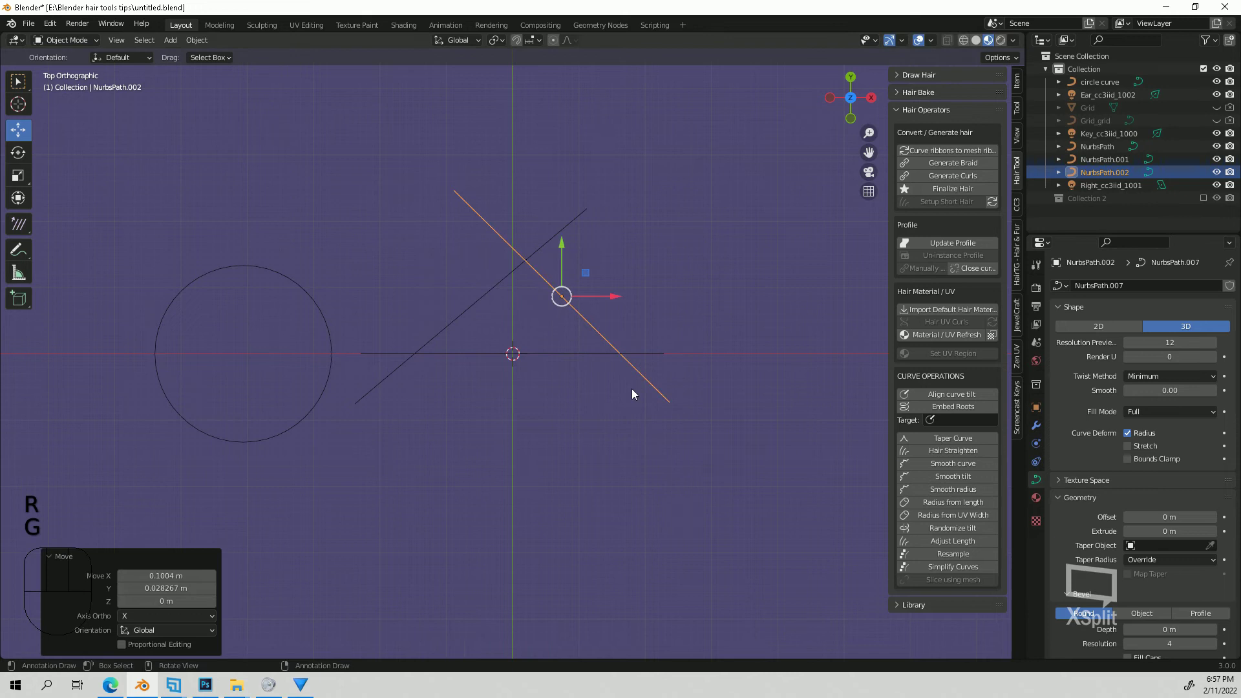
Join the three paths into one curve object named 002
left_click(493, 288, "shift")
left_click(505, 354, "shift")
key("ctrl+j")
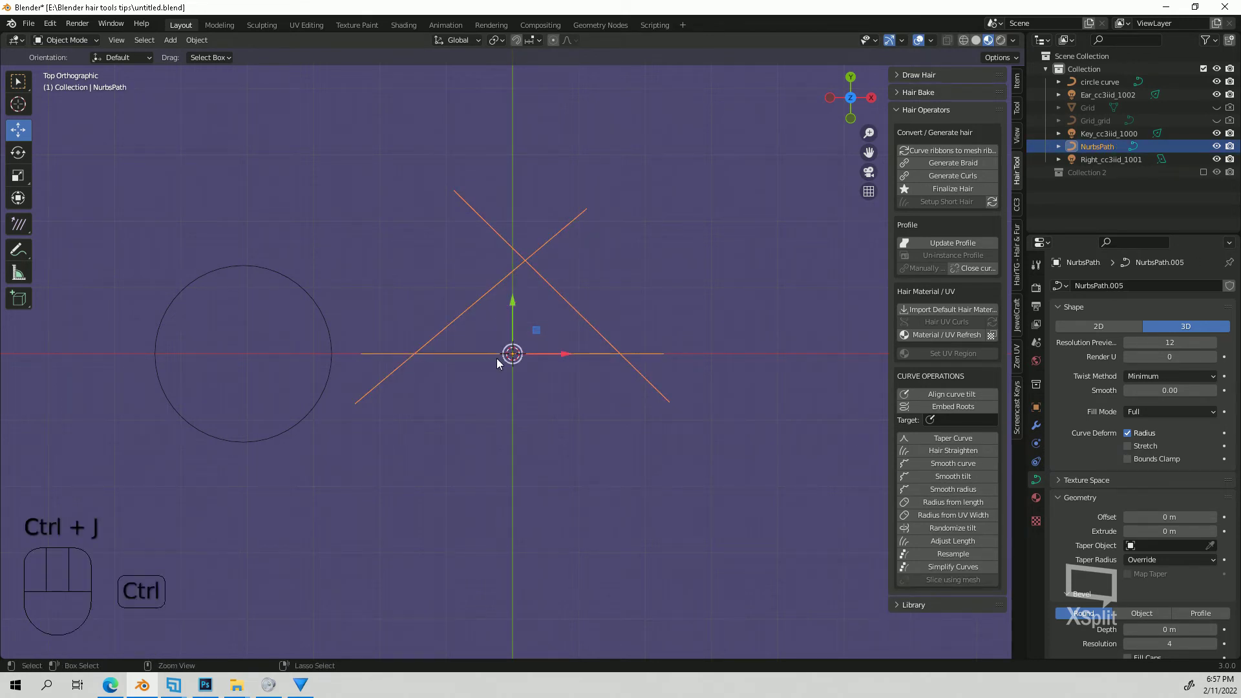
double_click(1113, 147)
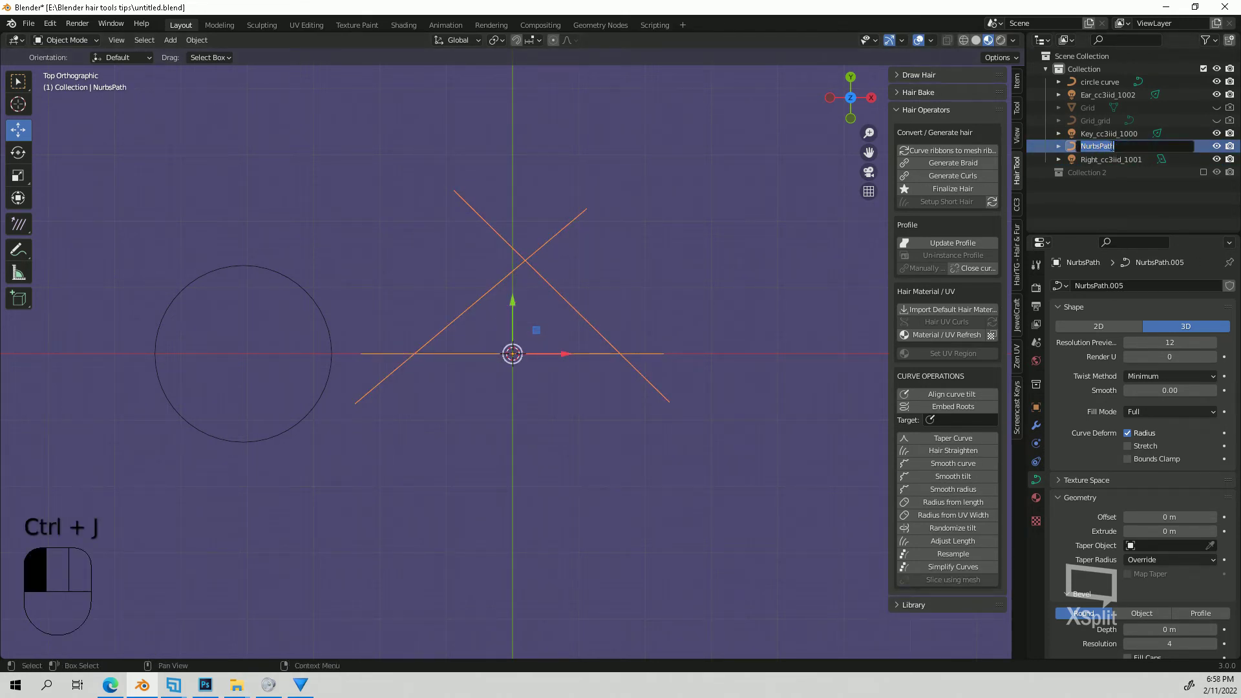
type("002")
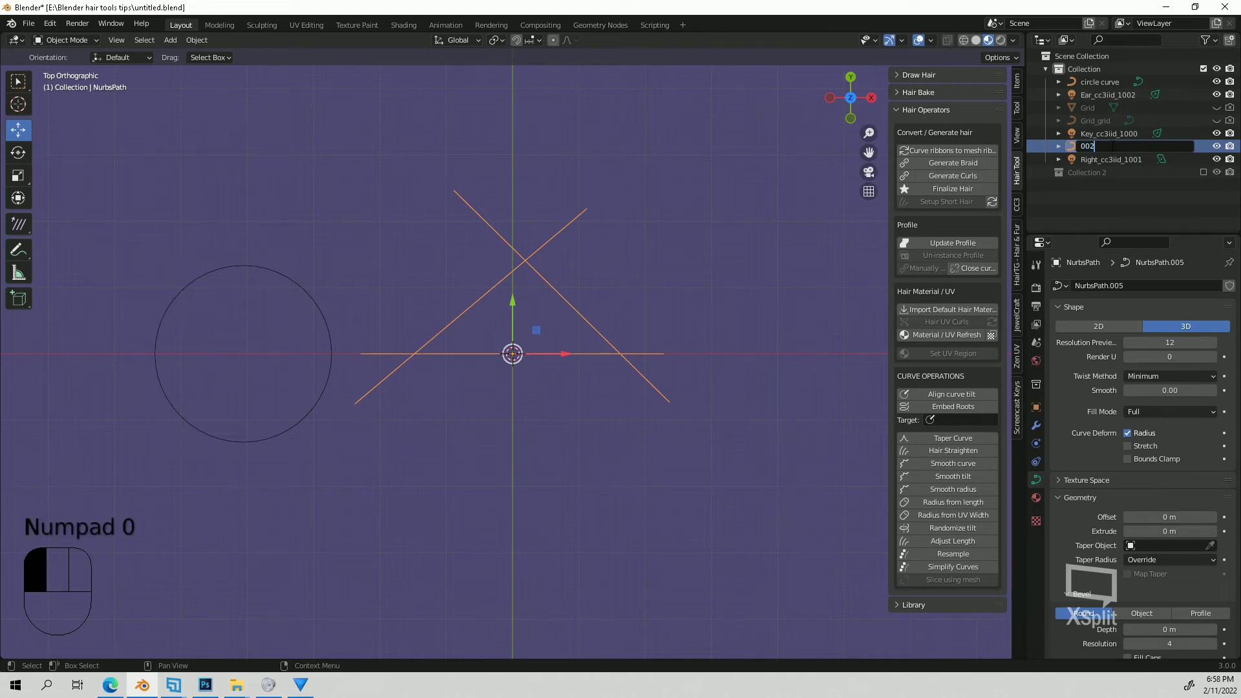
key("Return")
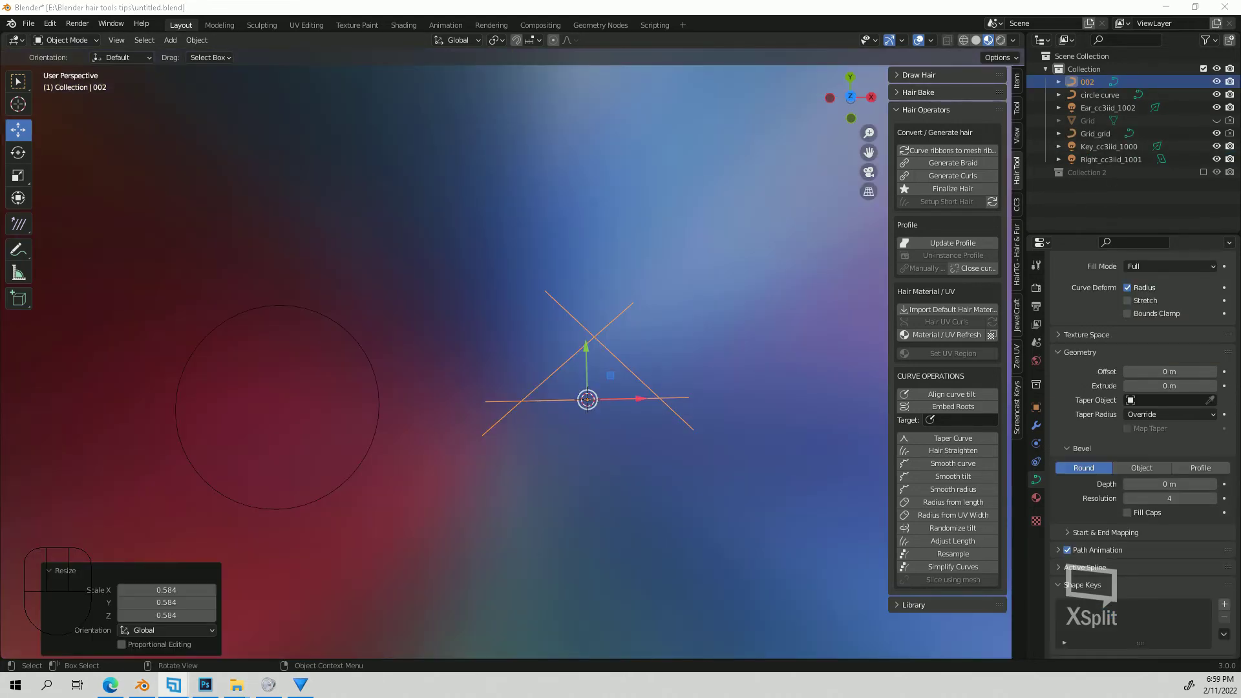
Reselect curve 002 and orbit around the curves and ribbons
middle_click_drag(585, 336, 562, 338)
left_click(751, 394)
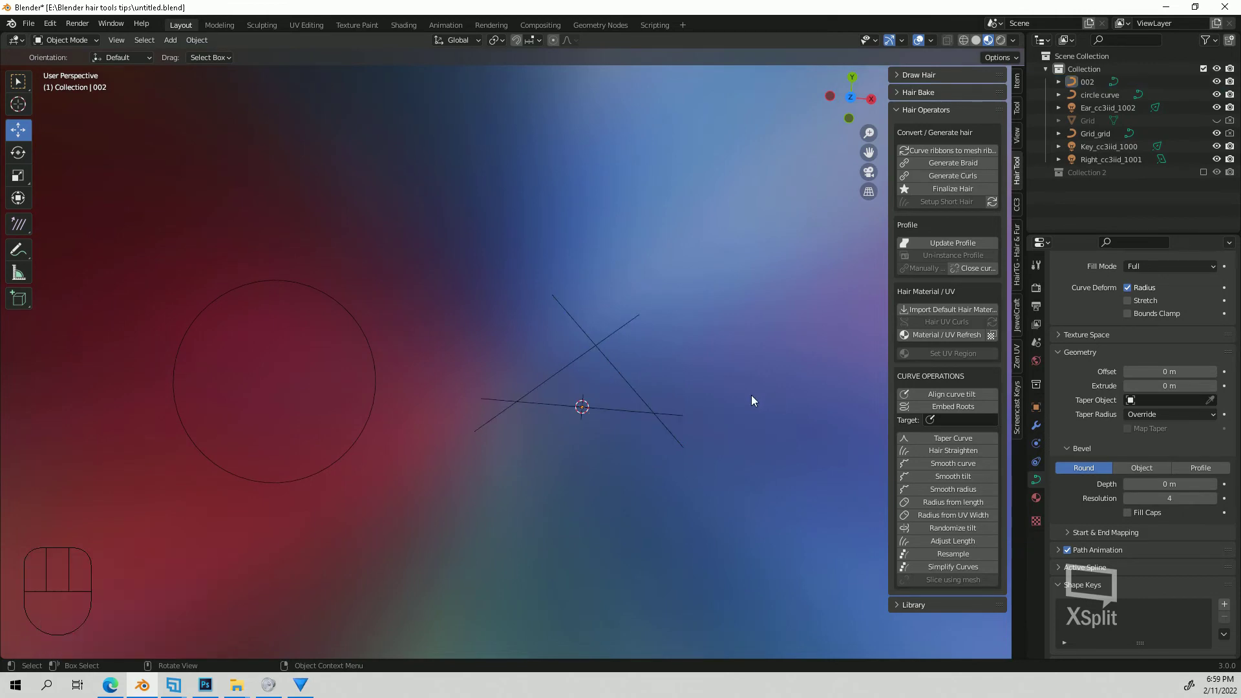
left_click(579, 357)
middle_click_drag(667, 388, 382, 403)
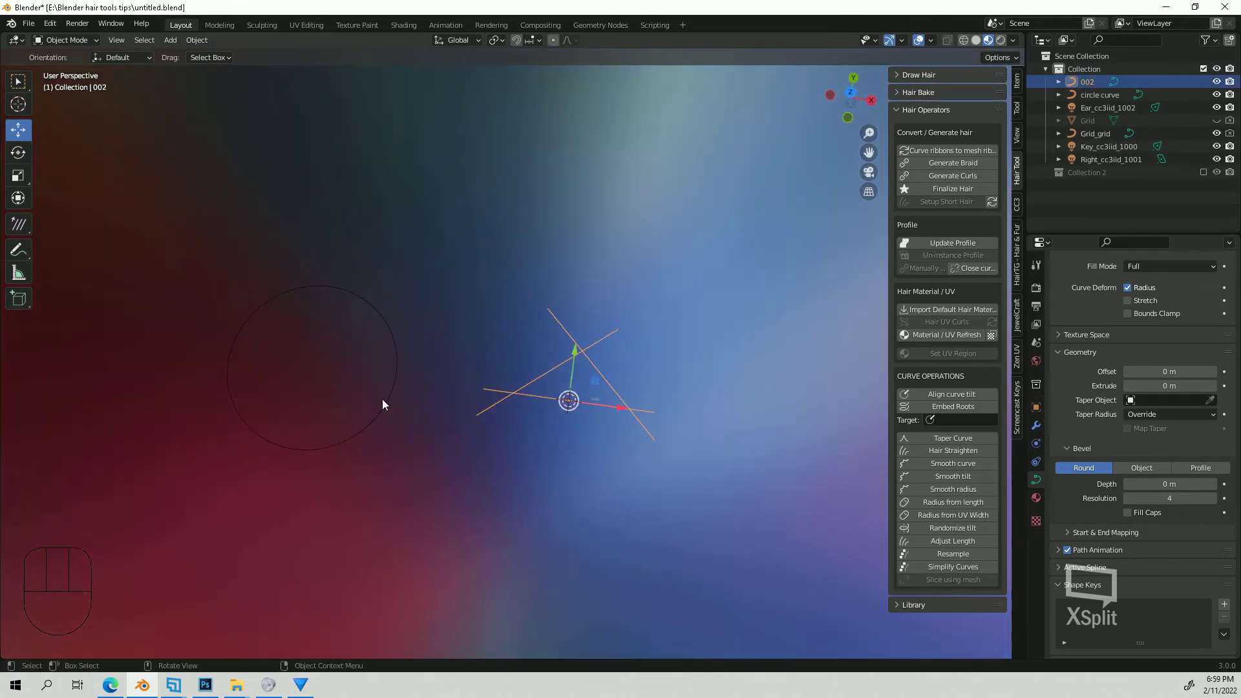
middle_click_drag(385, 358, 569, 355)
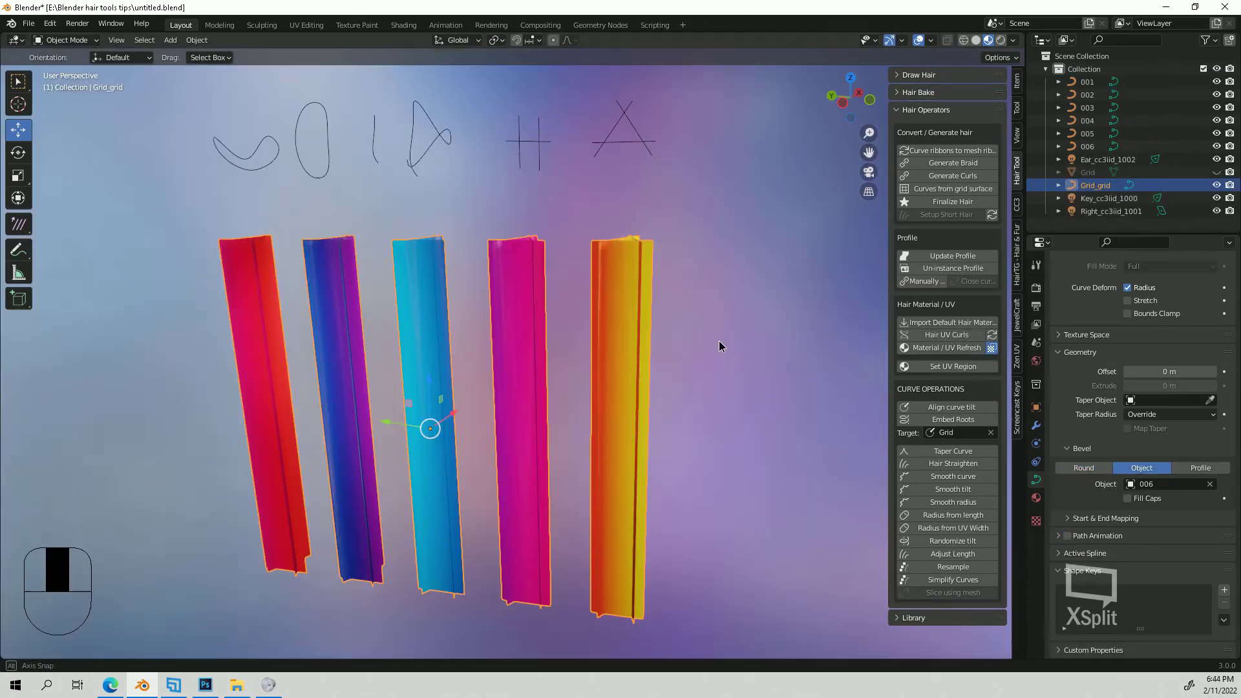
middle_click_drag(719, 340, 658, 349)
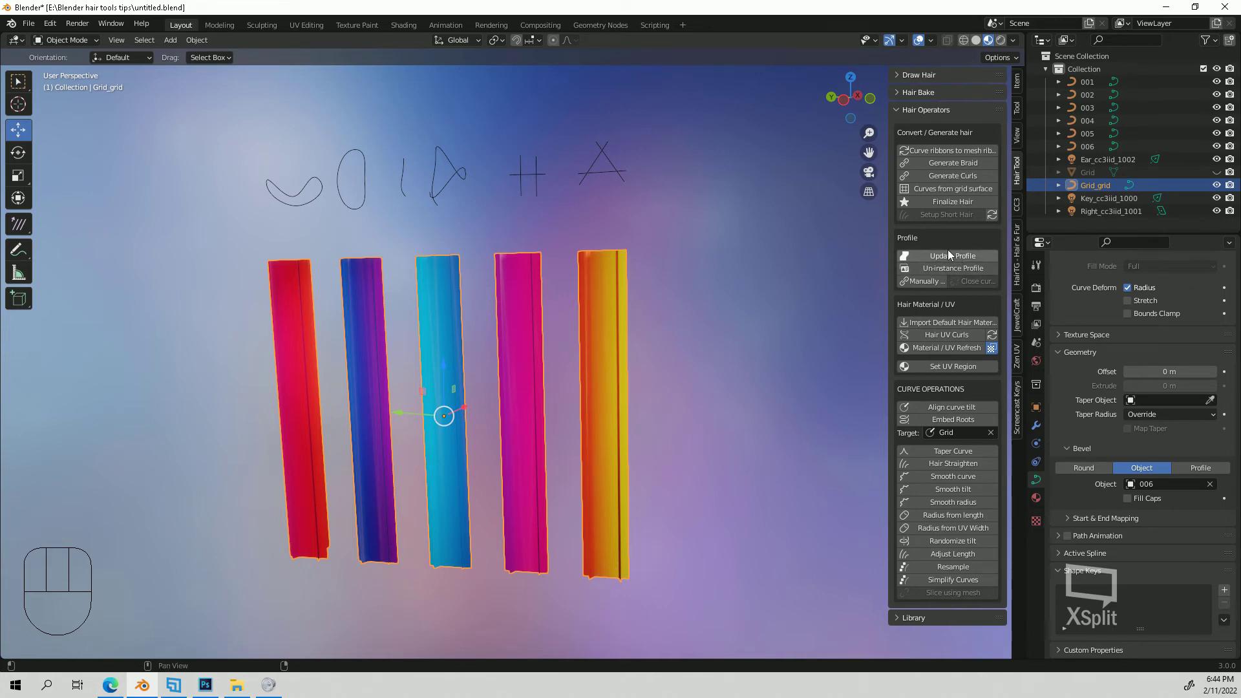
Un-instance the ribbons' bevel profile so they use their own copy 006.002
middle_click_drag(622, 339, 633, 218)
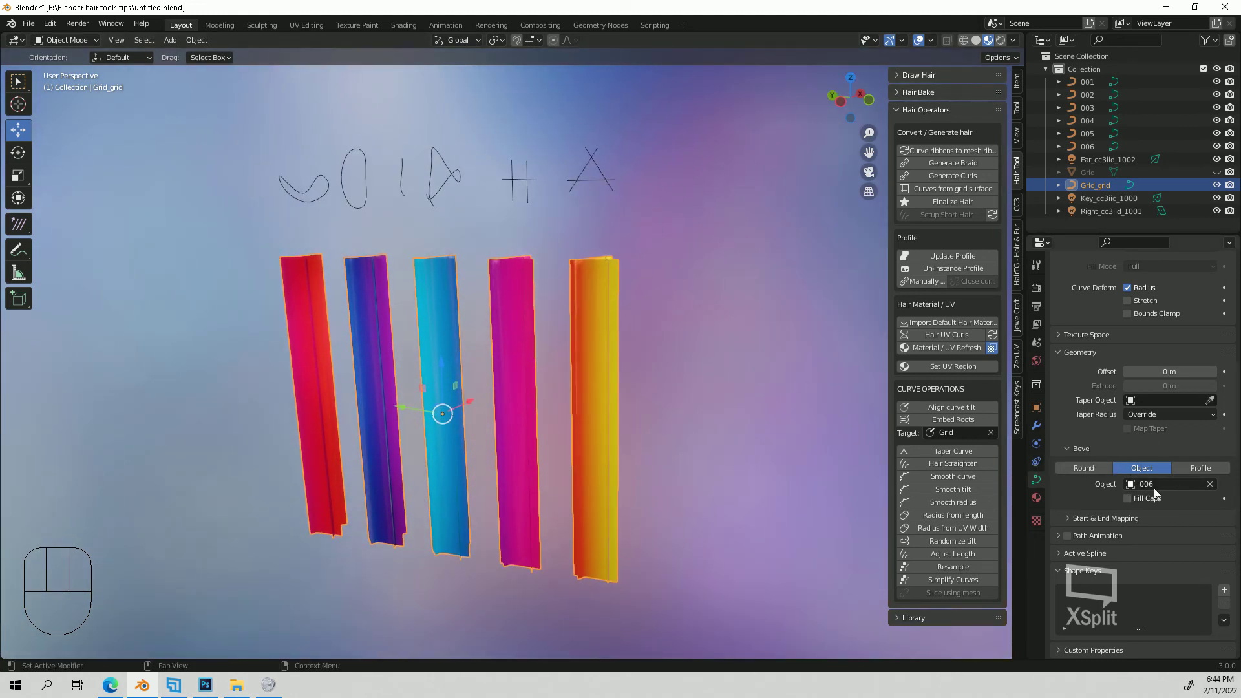
left_click(955, 275)
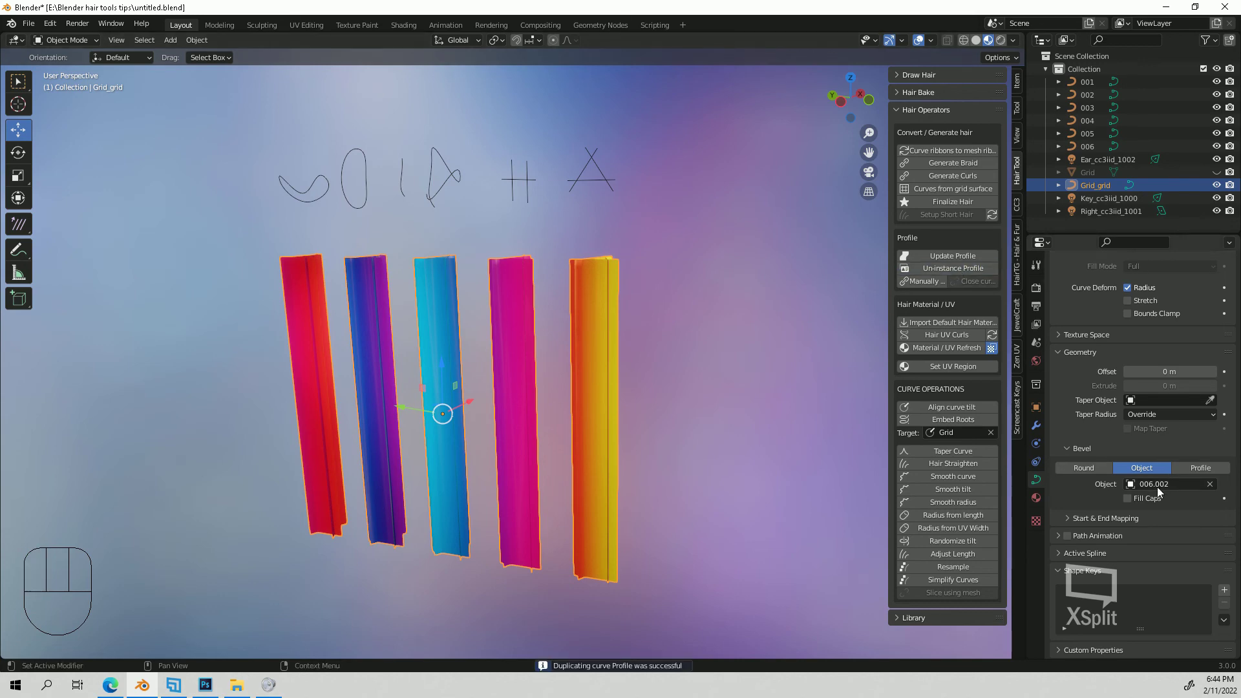
middle_click_drag(693, 424, 486, 233)
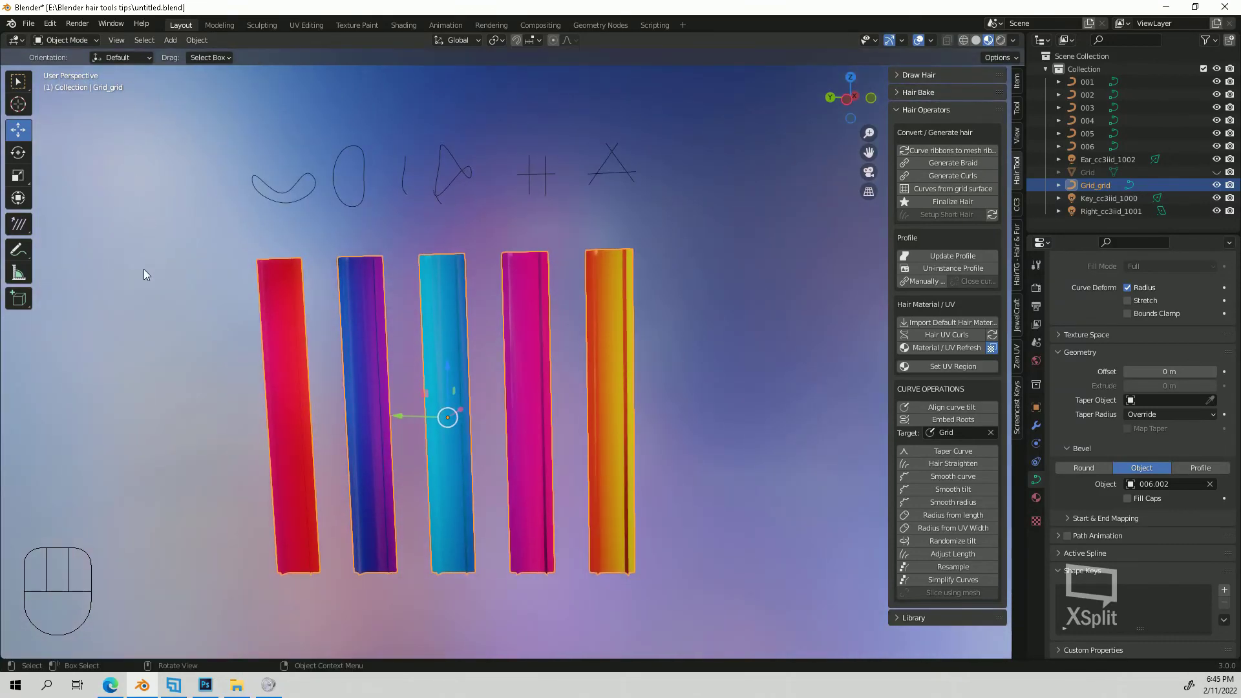